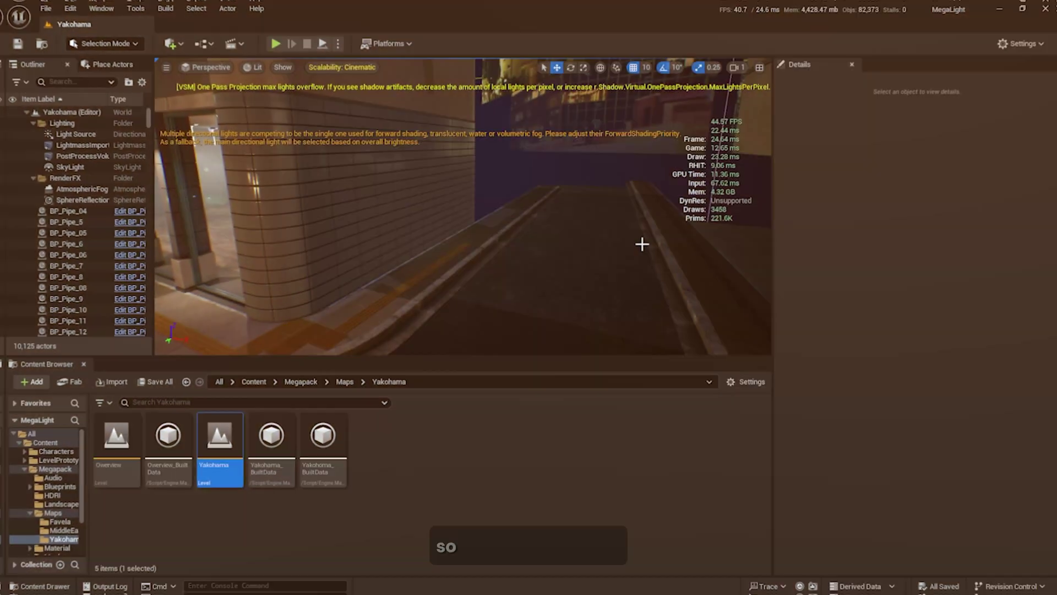
- Switch to the browser to view the City Environment Megapack vol 02 listing on Fab, and return to the level
right_drag(642, 238, 640, 251)
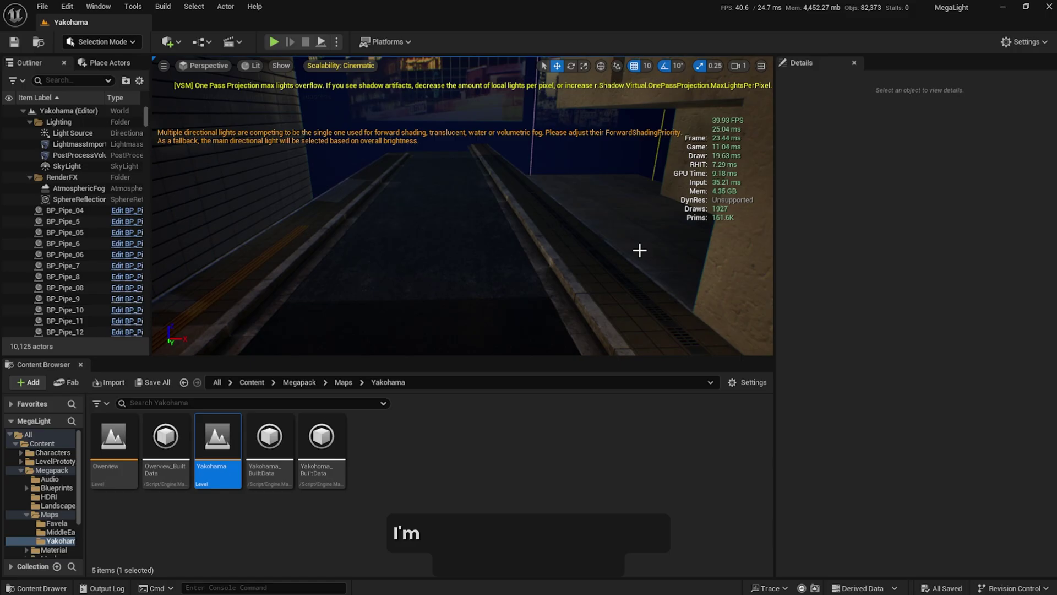
key(alt+Tab)
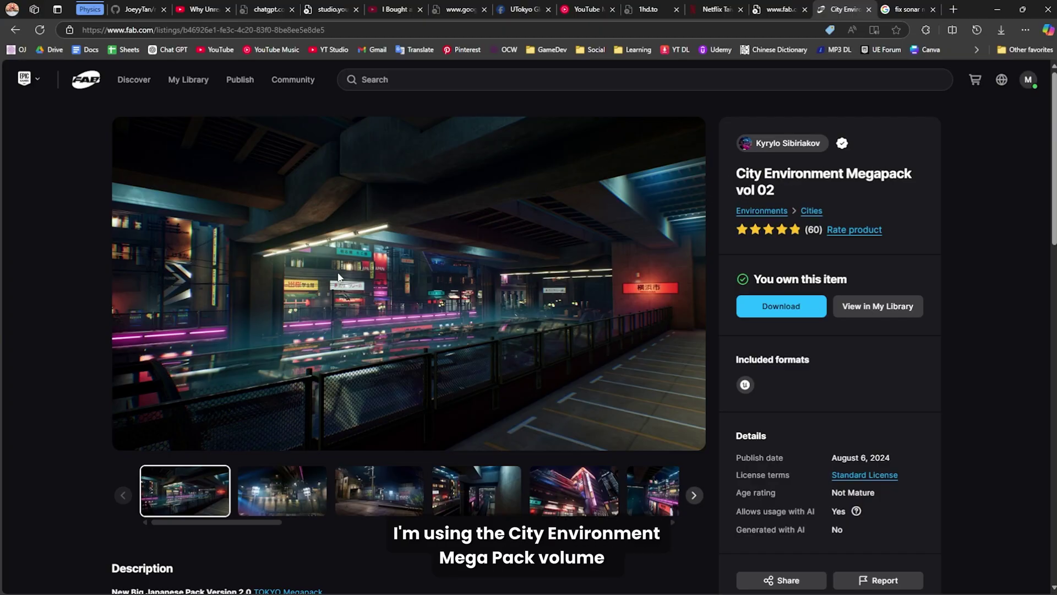
click(998, 10)
- Inspect the Yakohama street in the viewport and look up the engine scalability settings
right_drag(584, 265, 588, 266)
key(w)
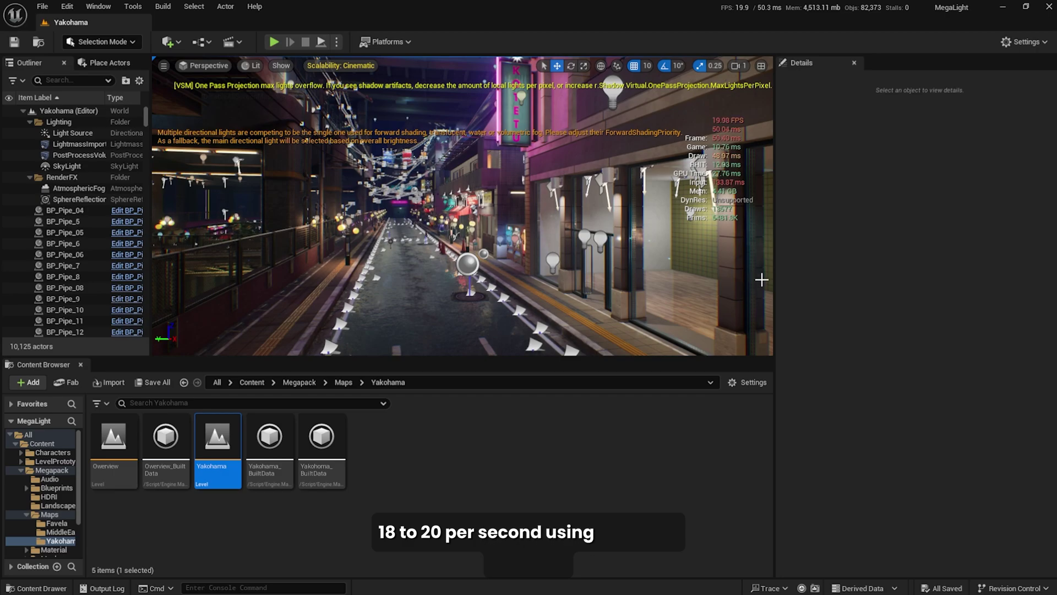
click(1024, 41)
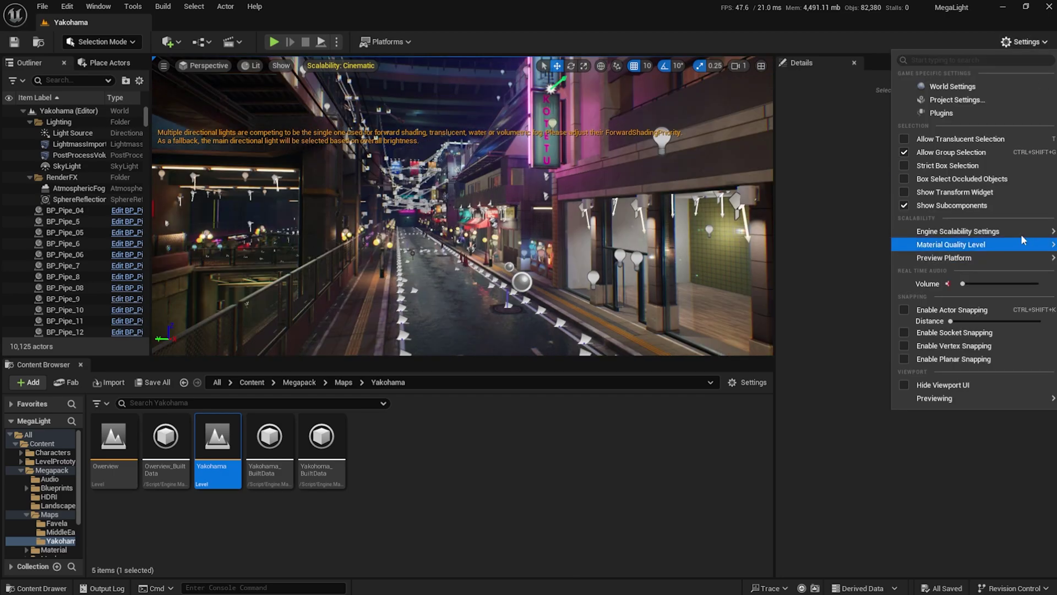
mouse_move(1028, 235)
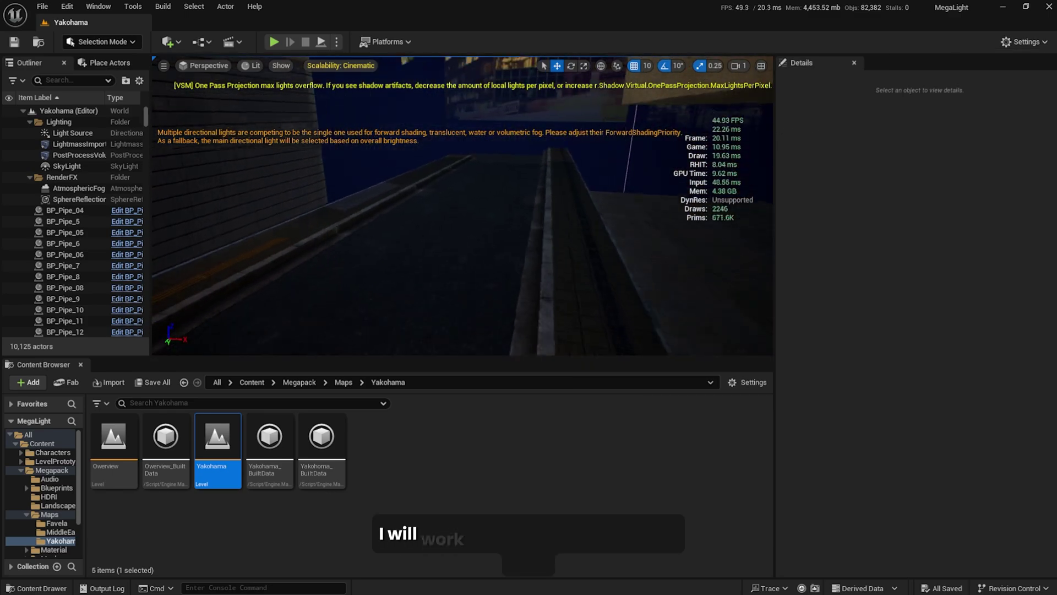
- Add a point light above the middle of the dark road and raise it to a Z location of 165
right_drag(491, 191, 540, 205)
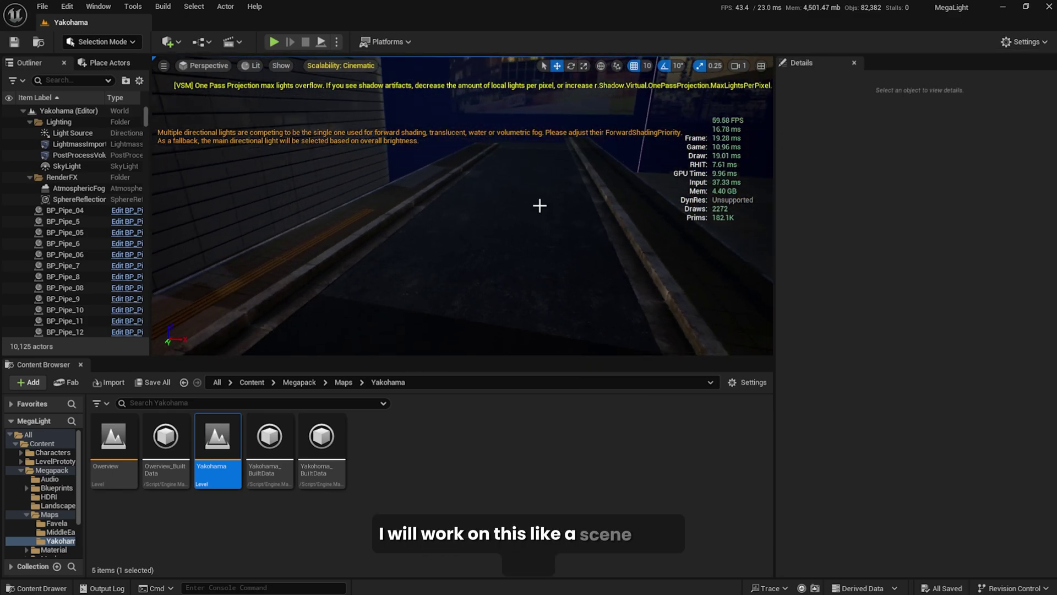
scroll(540, 205, down, 1)
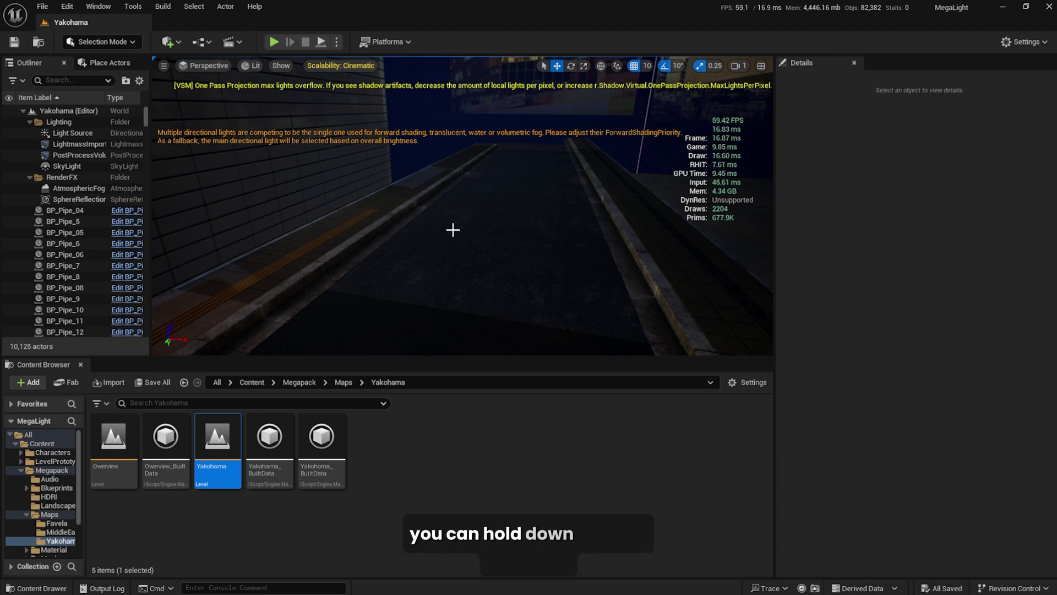
click(497, 247)
drag(498, 202, 499, 144)
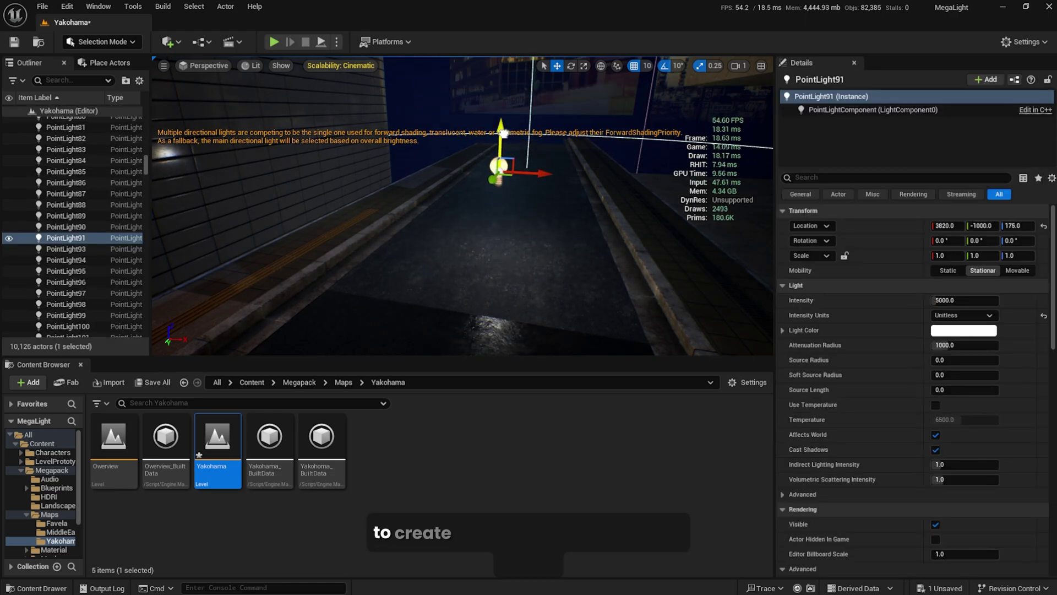
right_drag(498, 144, 458, 57)
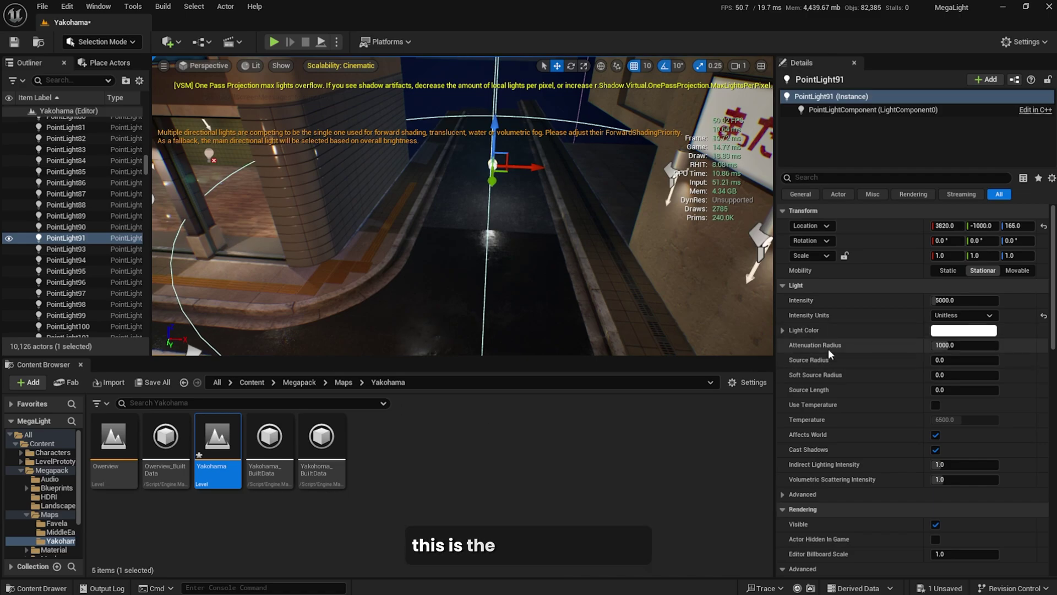
- Reduce the point light's attenuation radius to about 708
right_drag(614, 269, 650, 273)
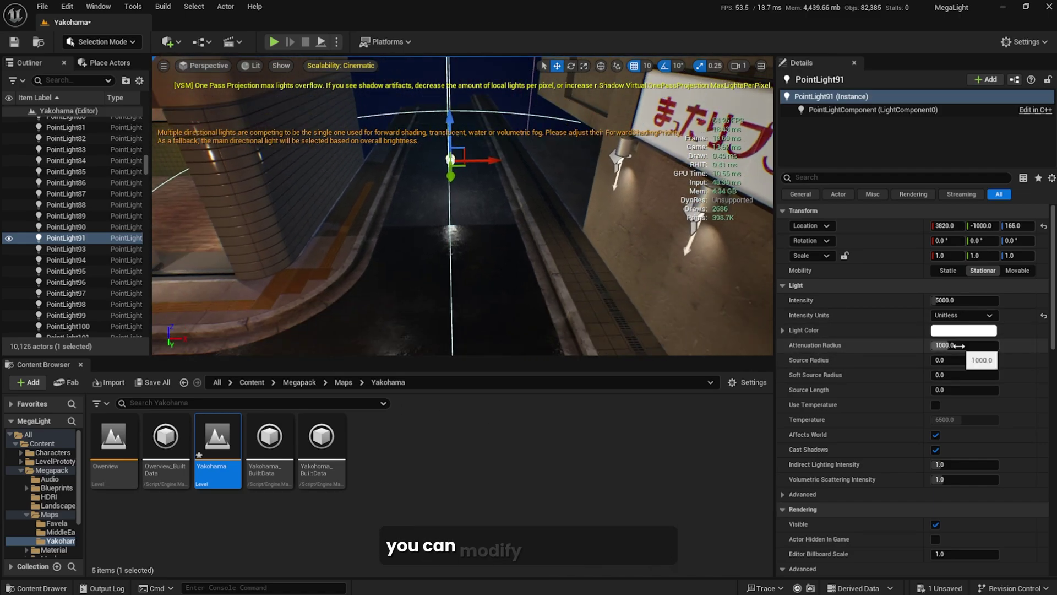
mouse_move(963, 345)
mouse_down()
mouse_move(925, 344)
mouse_move(945, 345)
mouse_move(946, 355)
mouse_up()
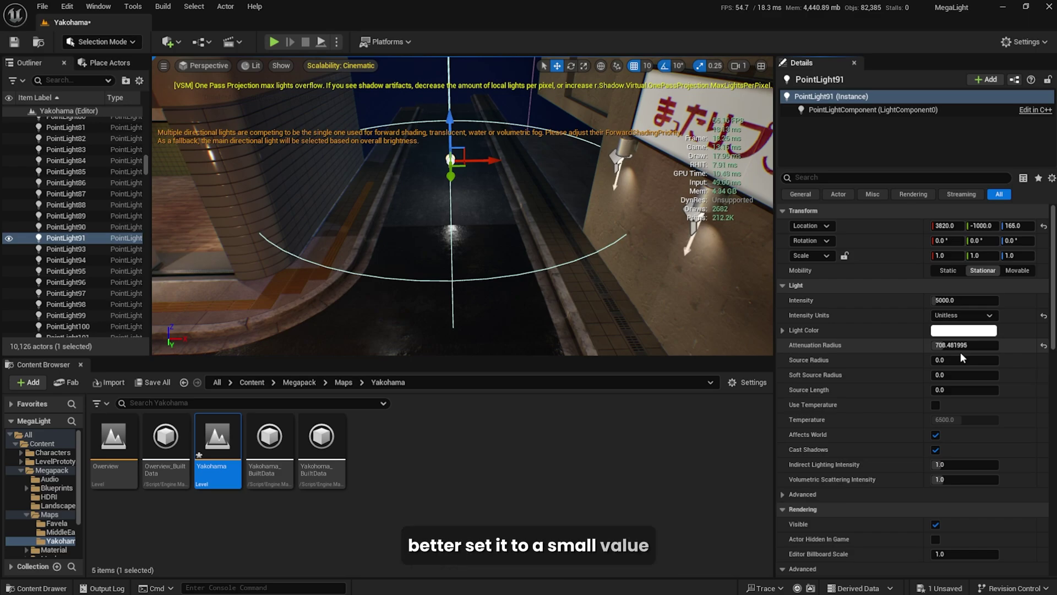
mouse_move(813, 346)
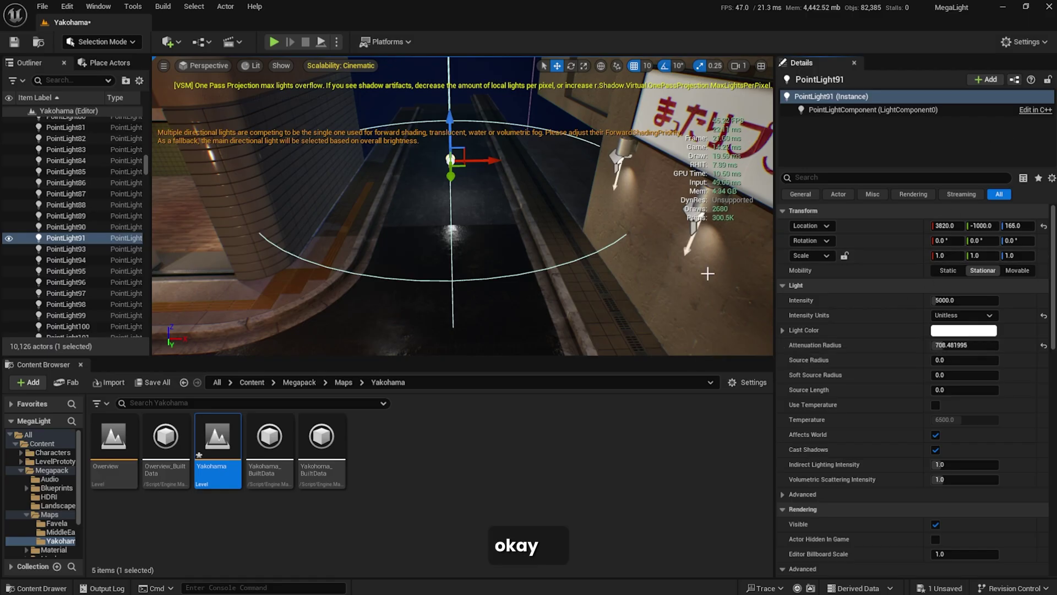
- Set the point light's mobility to Static
right_drag(697, 273, 693, 258)
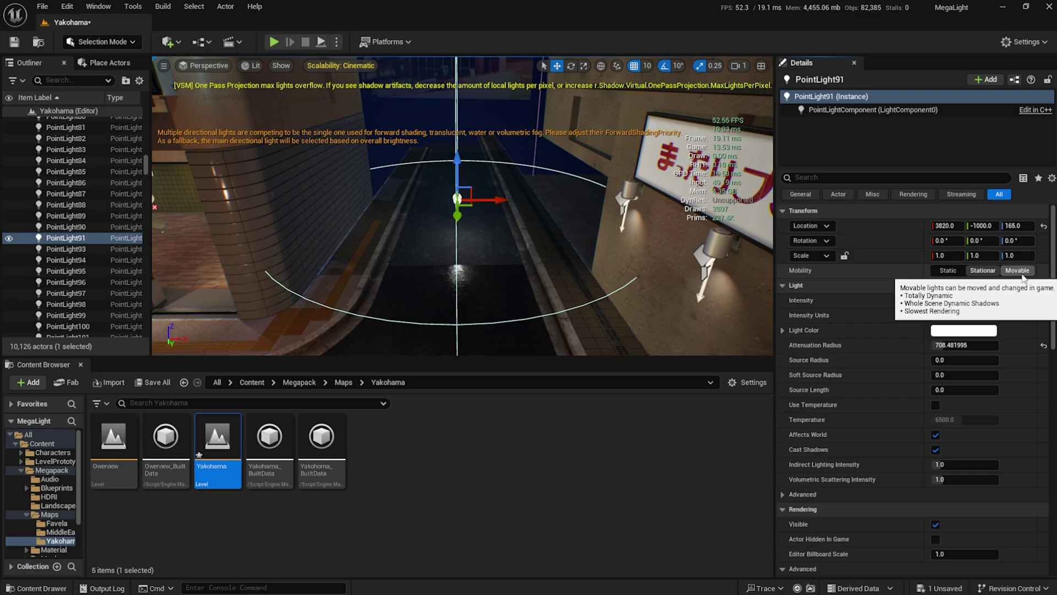
click(958, 271)
key(w)
right_drag(710, 265, 700, 251)
click(952, 274)
click(964, 285)
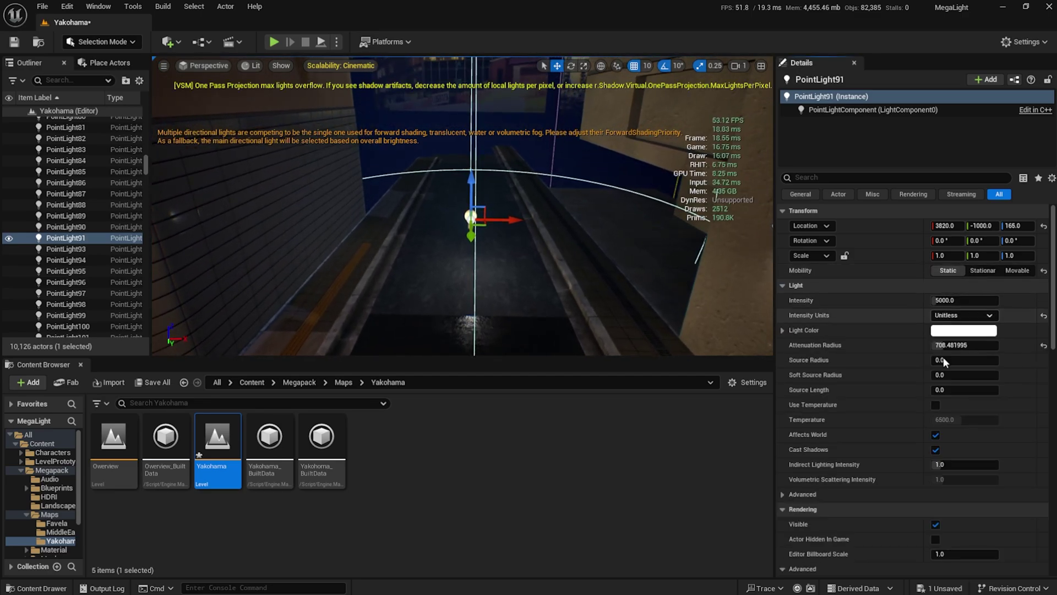
- Set the point light's attenuation radius to 500
scroll(944, 341, down, 2)
click(952, 299)
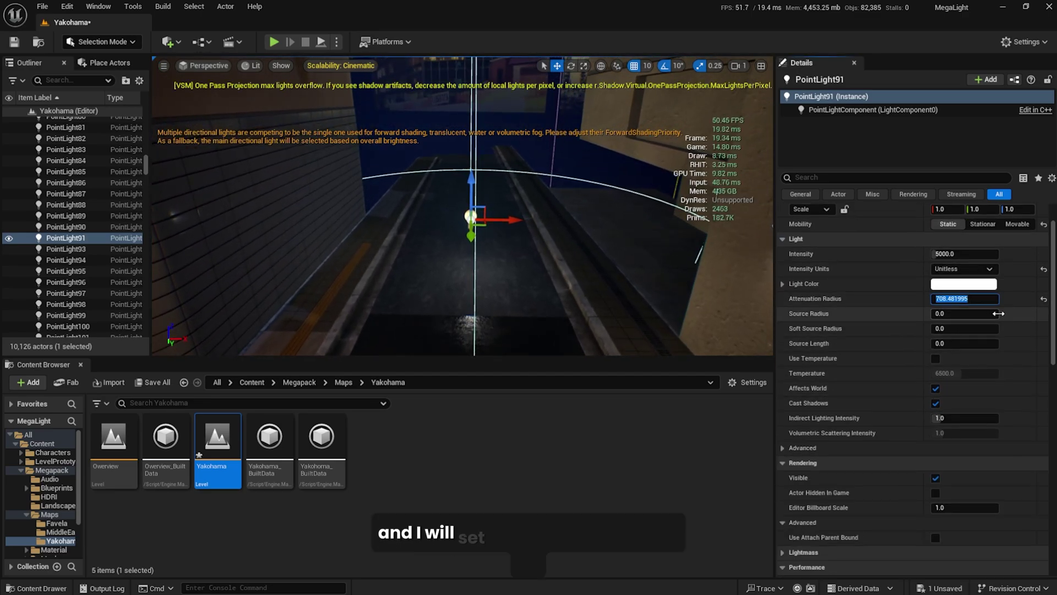
text(500)
key(Return)
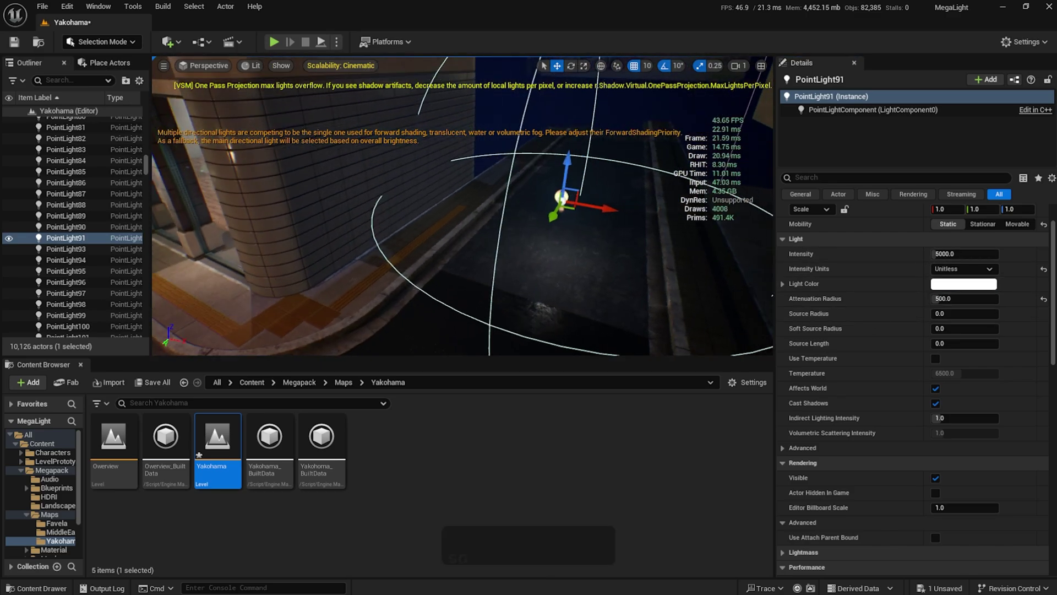
- Increase the point light's intensity to 25000 and check its brightness on the road
click(978, 255)
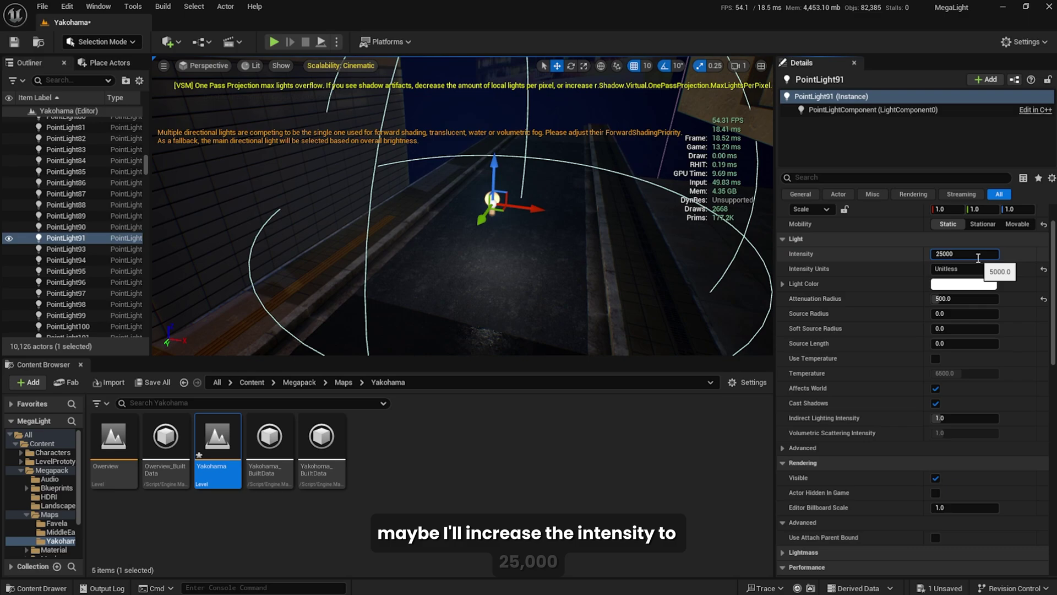
key(Return)
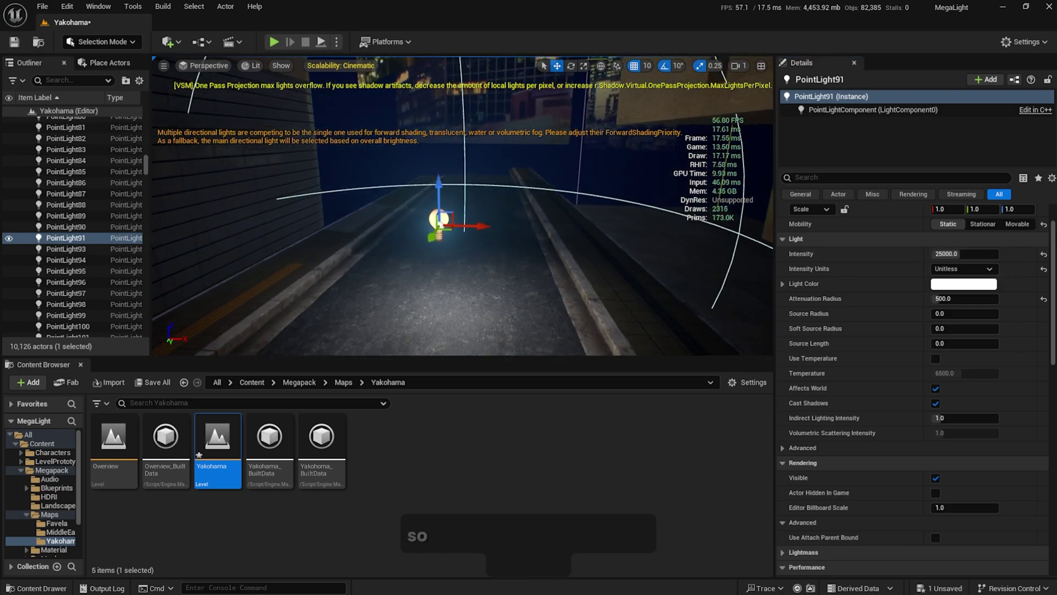
right_drag(658, 252, 658, 252)
key(w)
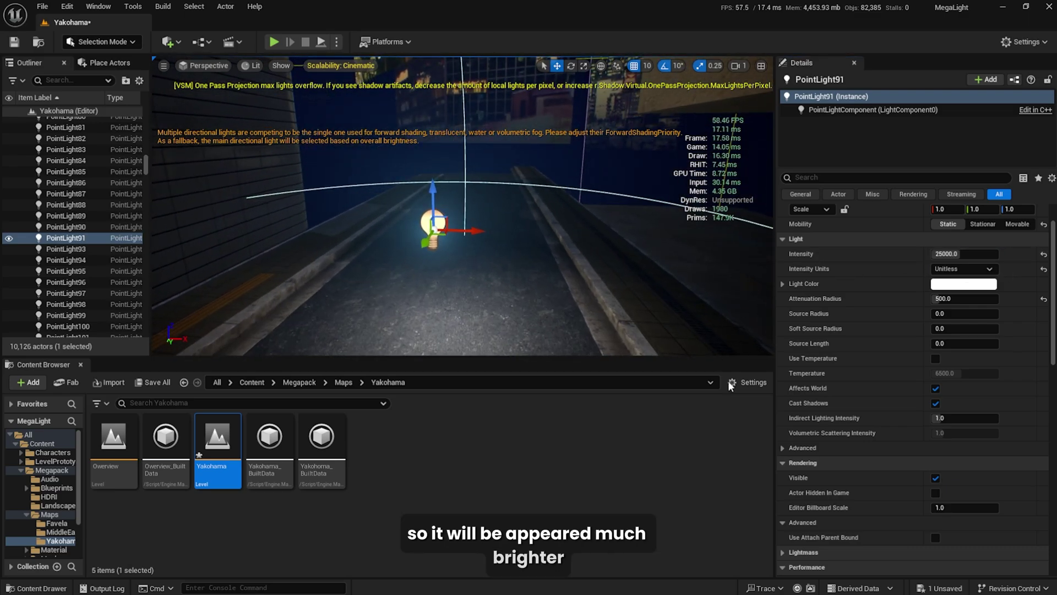
- Place a basic cube shape on the road in front of the point light
scroll(994, 330, down, 2)
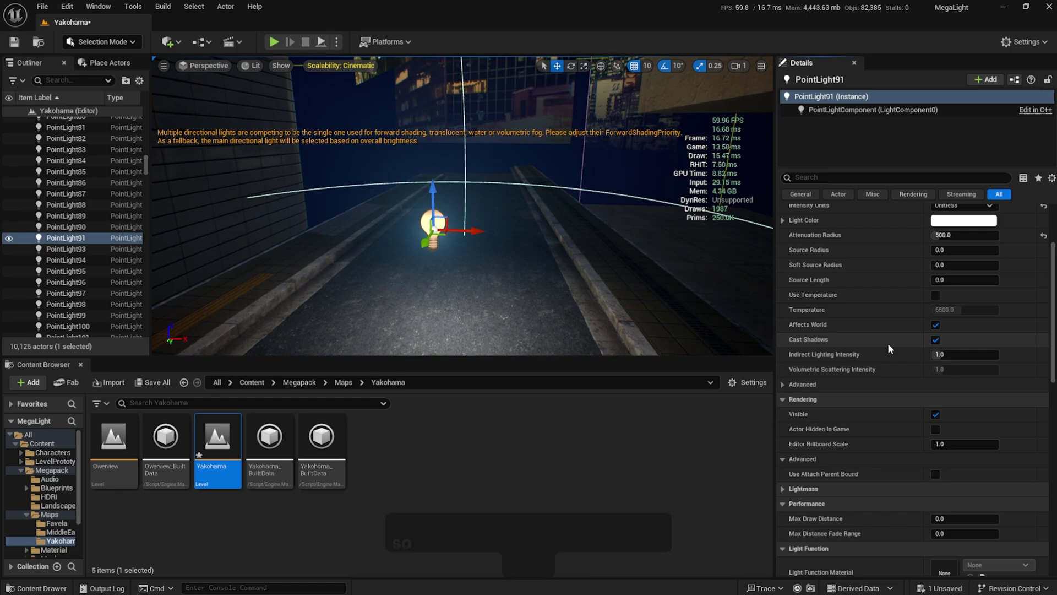
click(105, 62)
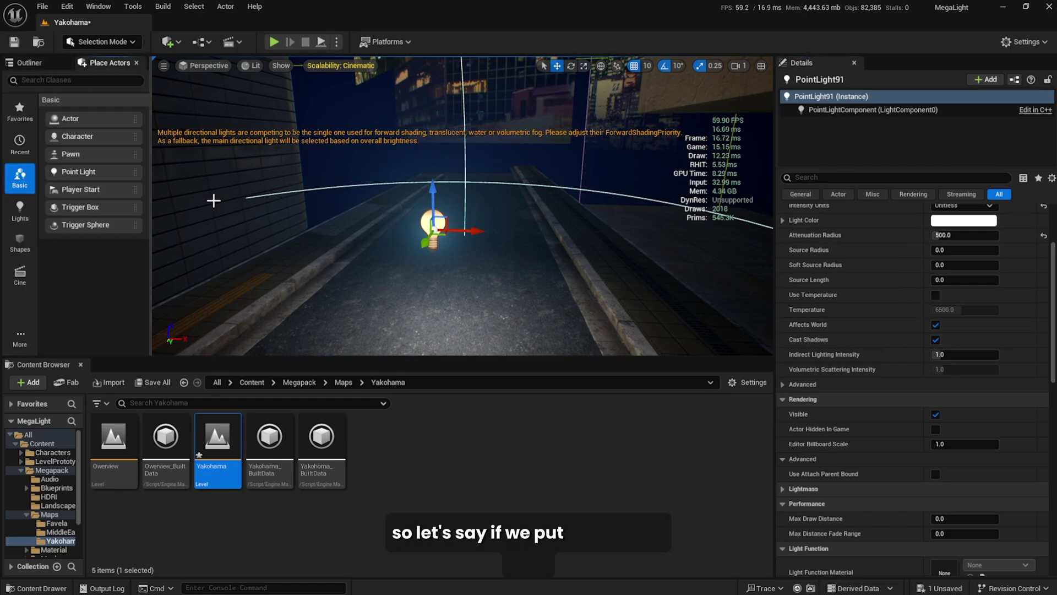
click(20, 144)
click(20, 177)
click(20, 211)
click(20, 243)
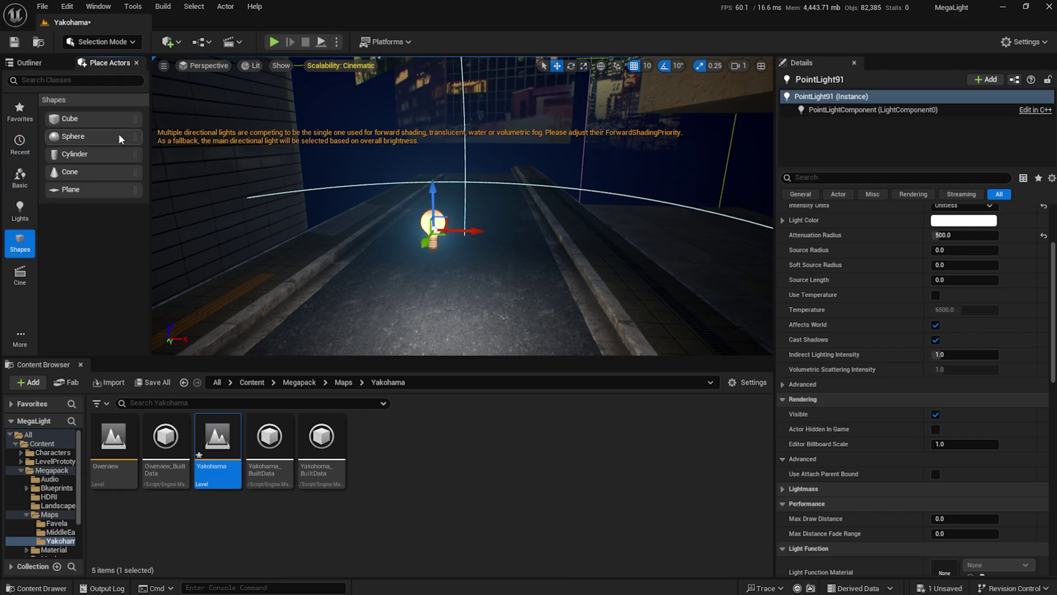
drag(70, 118, 545, 290)
- Scale the cube up into a tall wall and move it along the road away from the point light
key(r)
drag(444, 247, 441, 155)
key(w)
right_drag(472, 177, 510, 203)
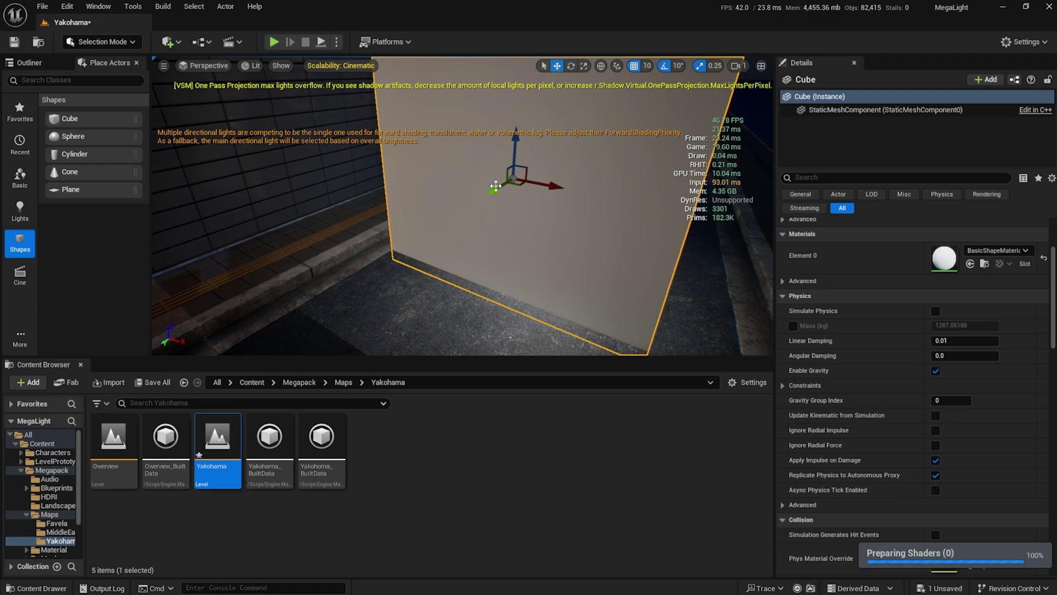
drag(496, 187, 401, 233)
right_drag(401, 232, 445, 212)
click(496, 233)
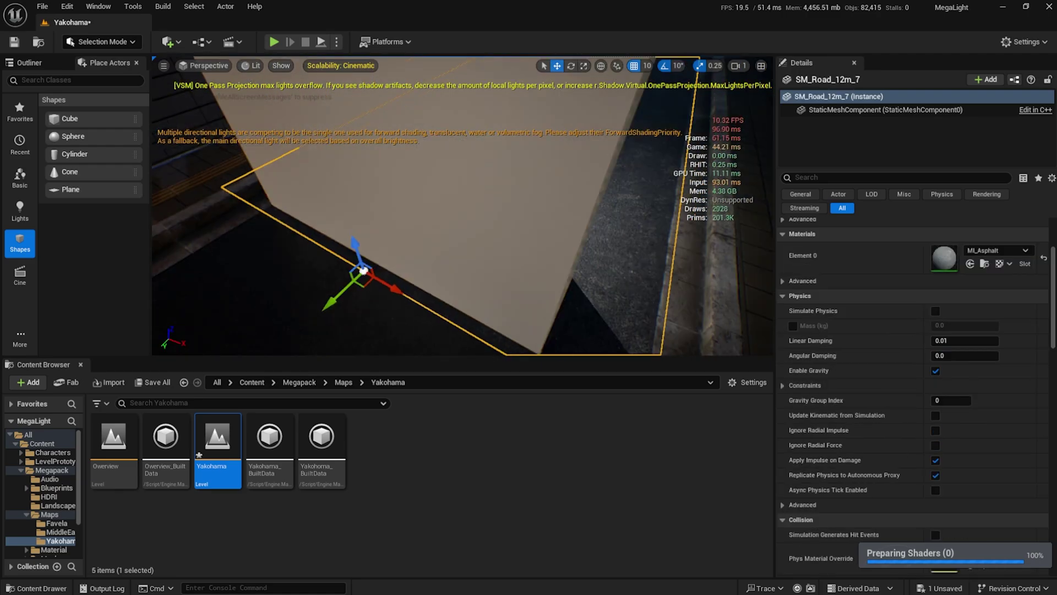
- View the wall's shadow from the side, and turn off Cast Shadows on the point light to compare
right_drag(363, 270, 362, 271)
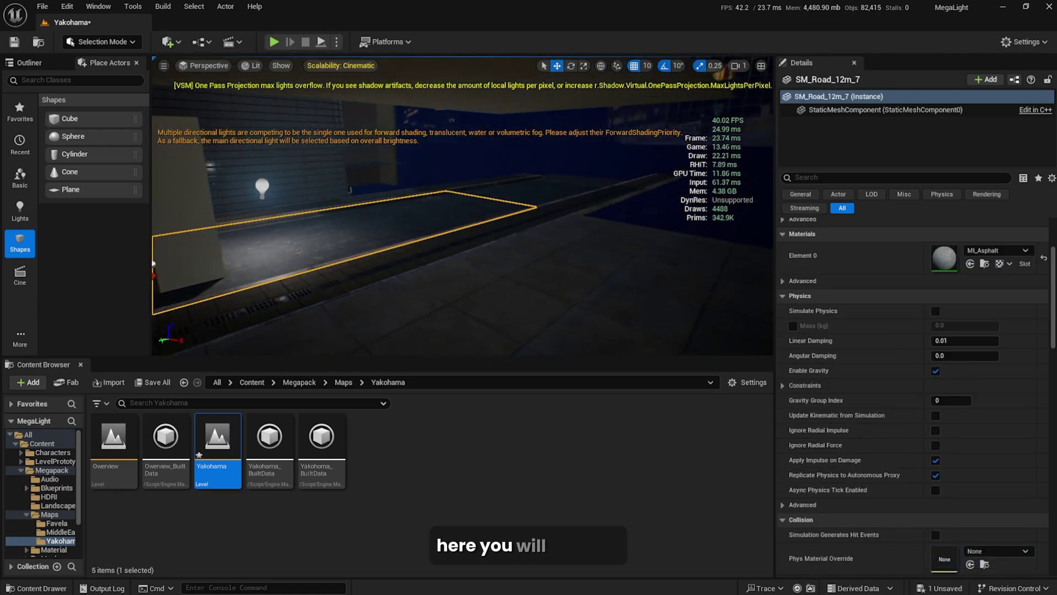
right_drag(559, 266, 461, 176)
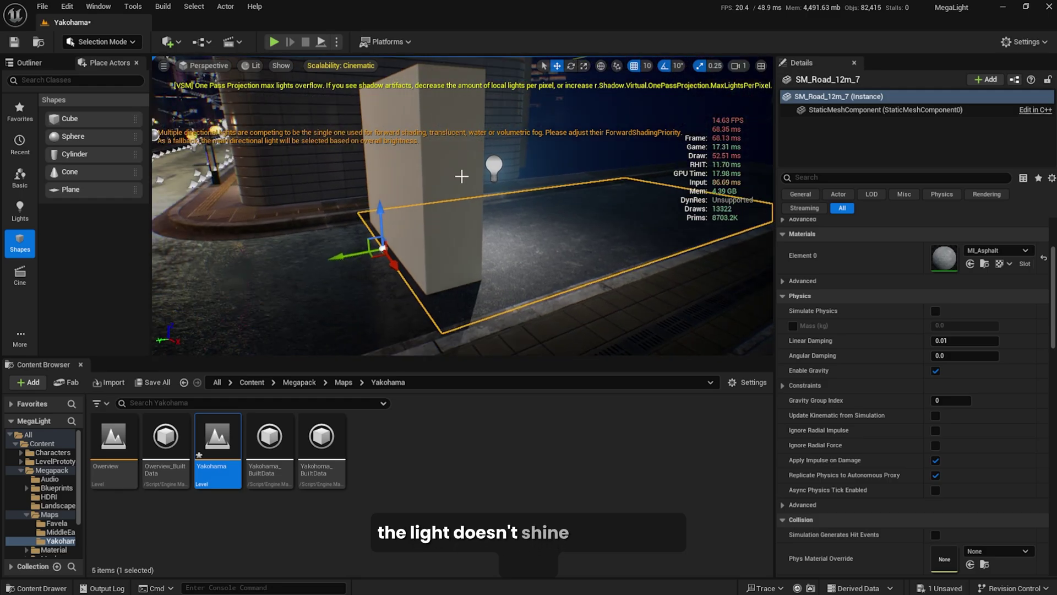
click(494, 166)
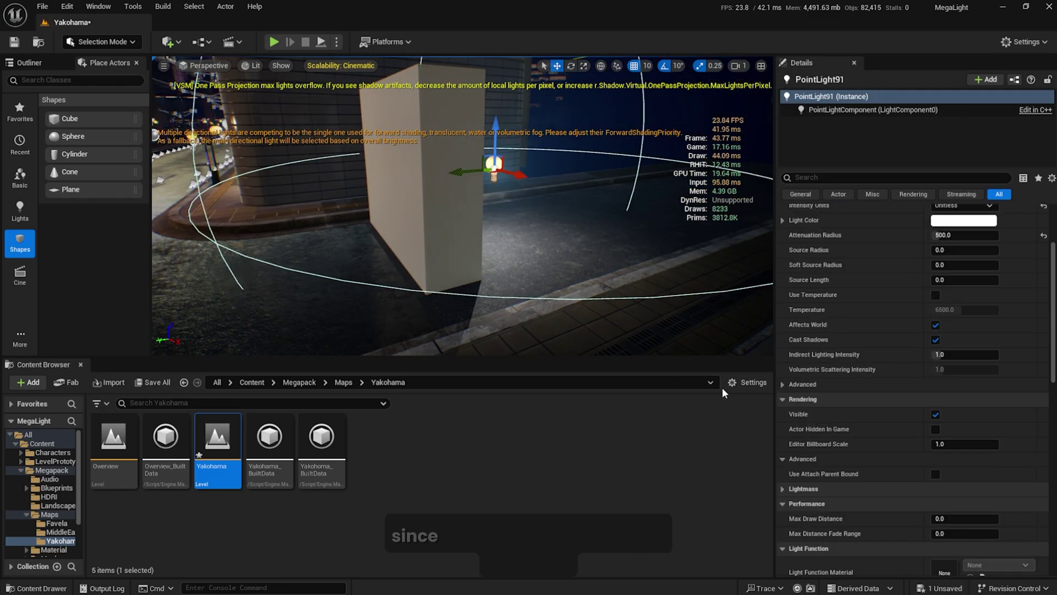
click(939, 341)
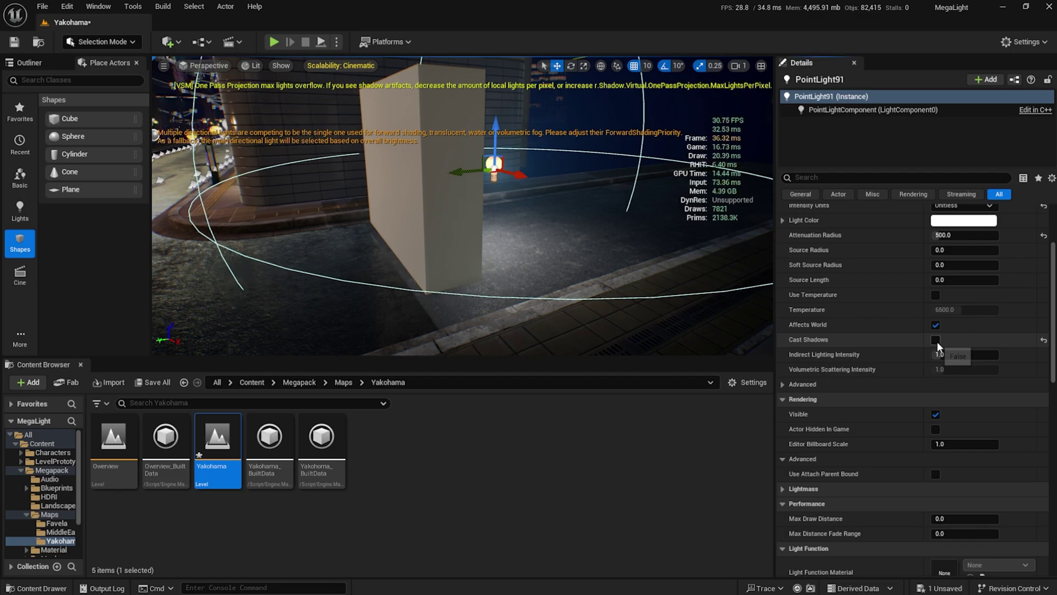
key(w)
right_drag(542, 188, 536, 187)
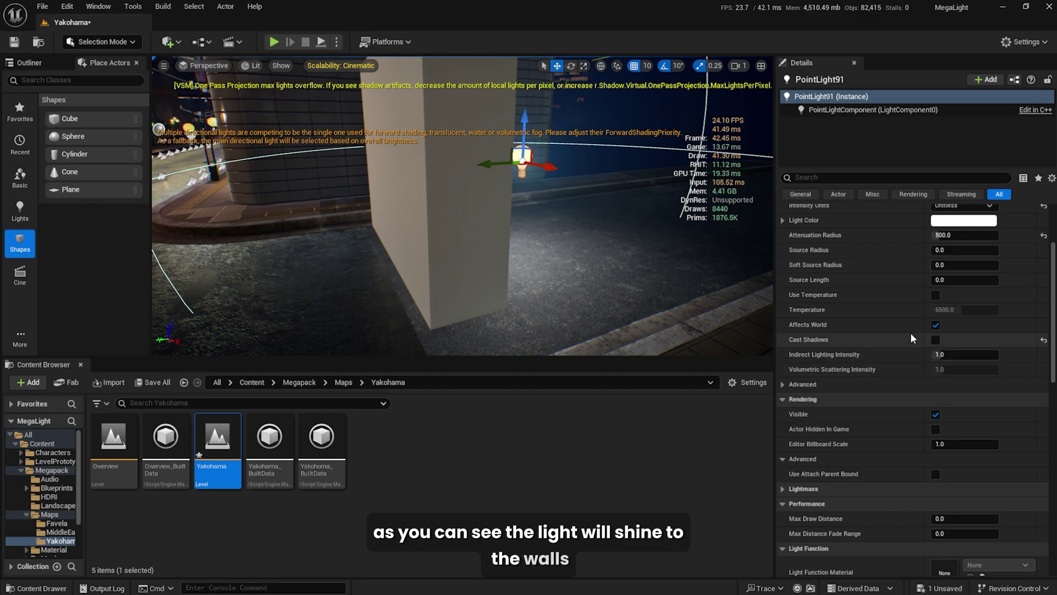
- Turn Cast Shadows back on for the point light and view the wall from its lit side
click(937, 341)
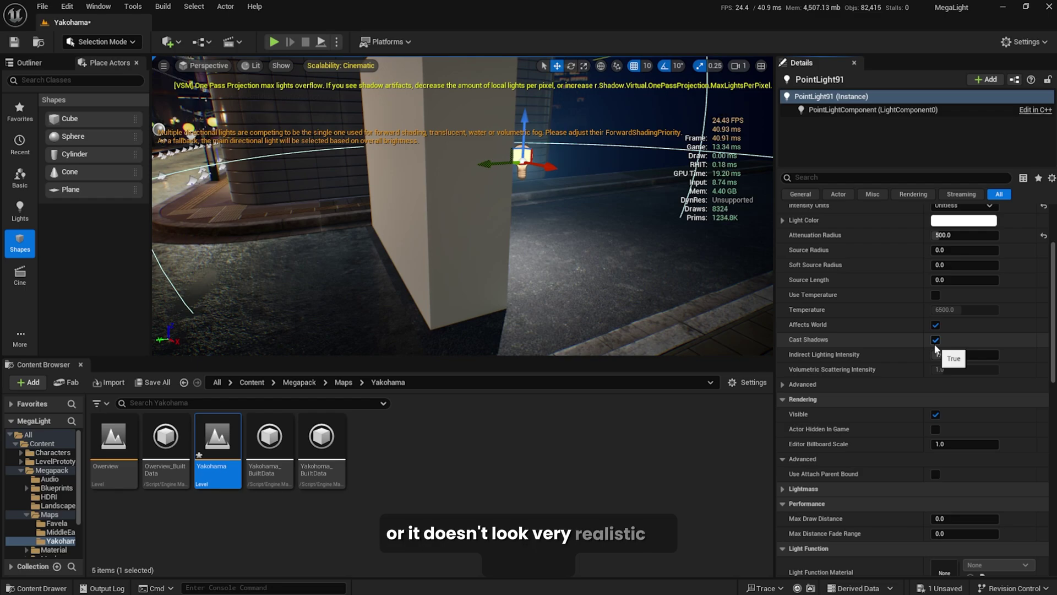
key(d)
mouse_move(633, 220)
right_down()
mouse_move(617, 201)
mouse_move(572, 196)
mouse_move(584, 218)
mouse_move(637, 216)
right_up()
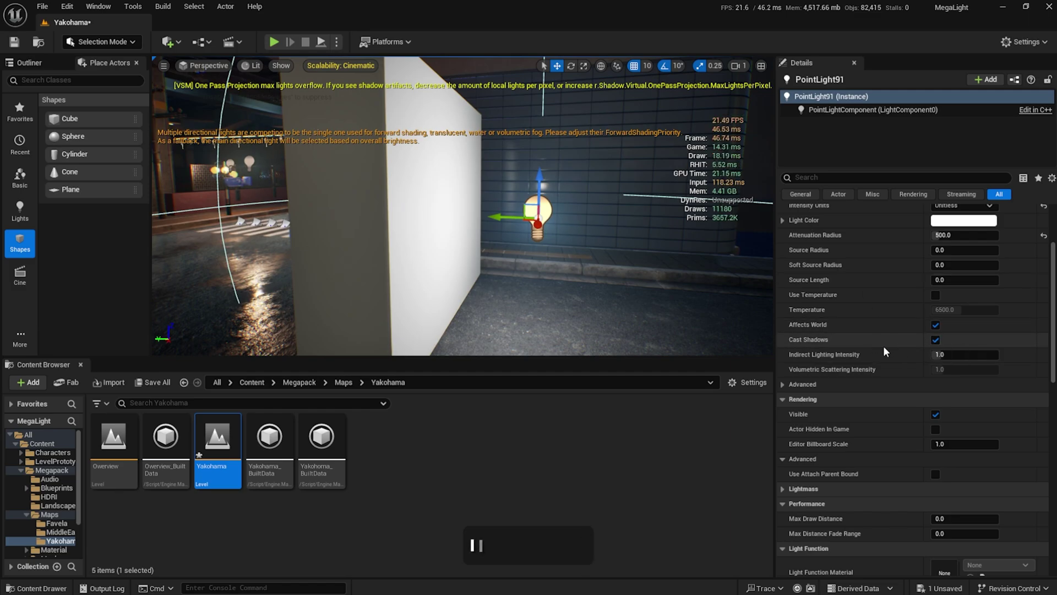
- Disable Cast Shadows on the point light again and check the ground around the wall
scroll(929, 325, down, 1)
click(935, 318)
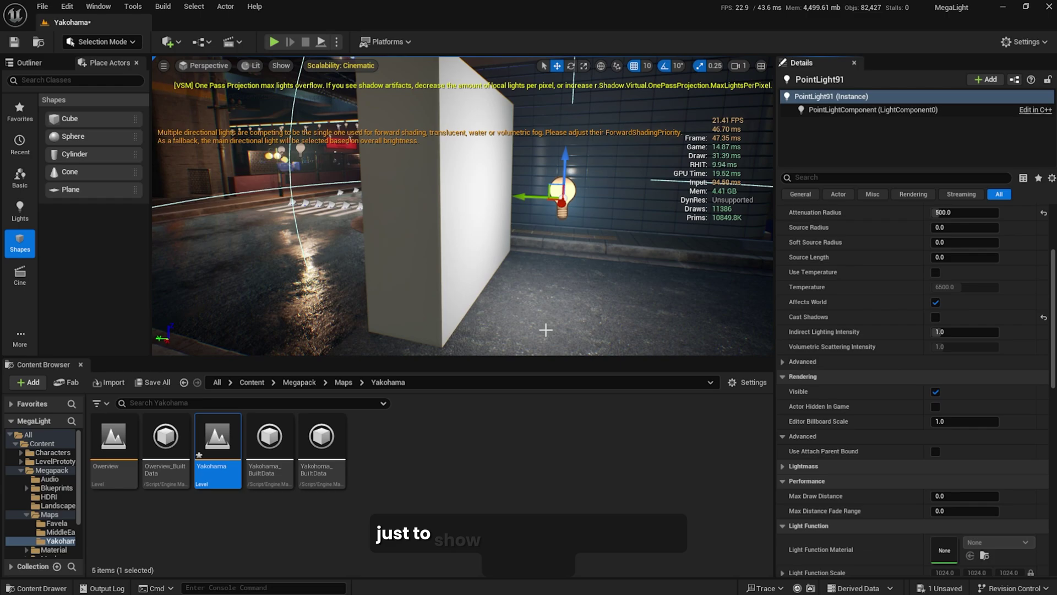
right_drag(545, 331, 520, 330)
key(a)
key(d)
- Reselect the point light beside the wall and set its Max Draw Distance to 1000
right_click(519, 335)
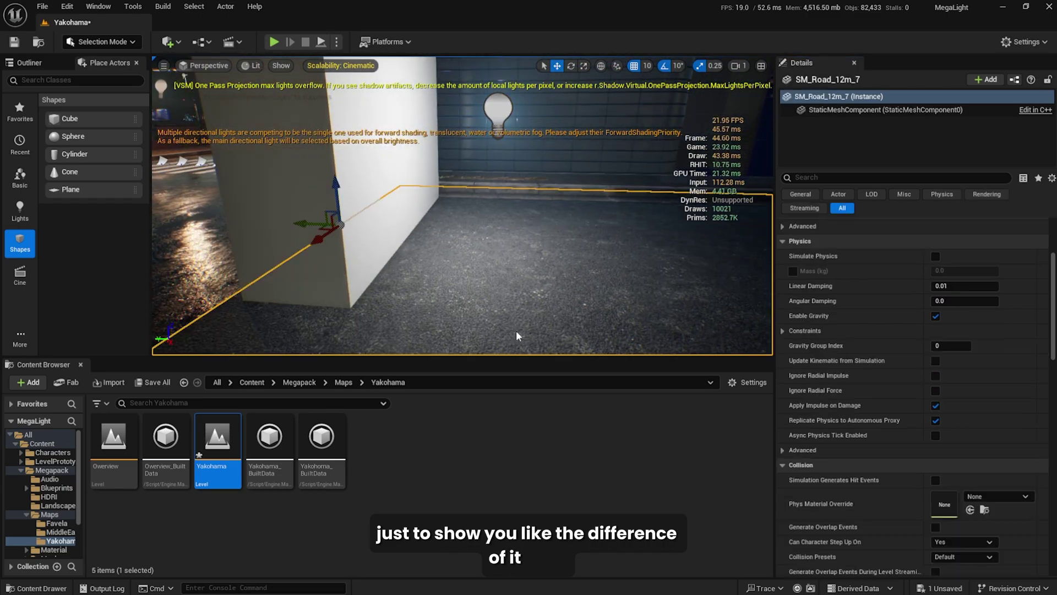
click(492, 283)
click(499, 110)
scroll(866, 309, down, 10)
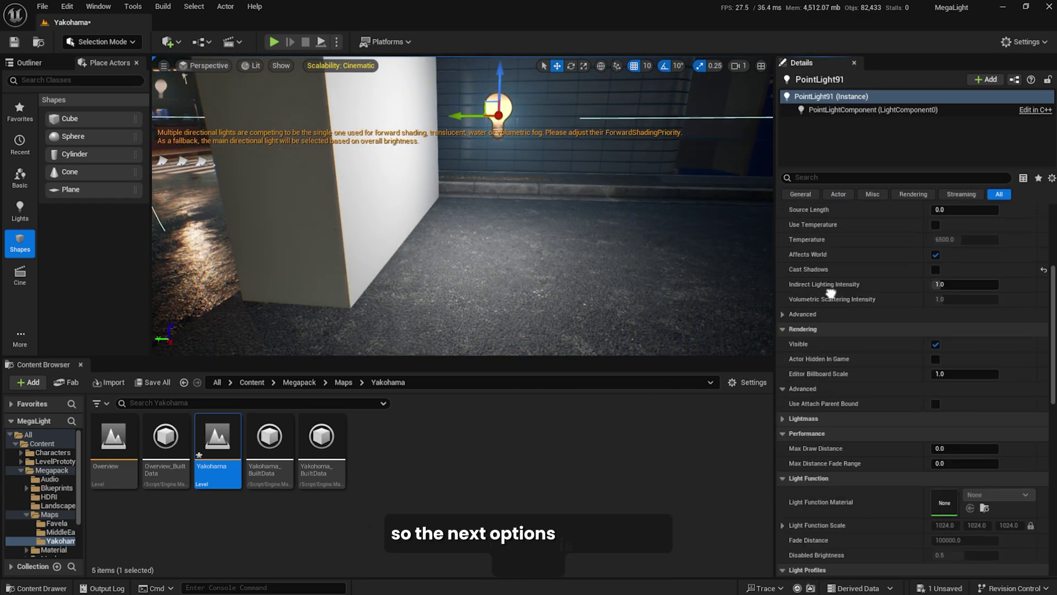
scroll(865, 308, down, 10)
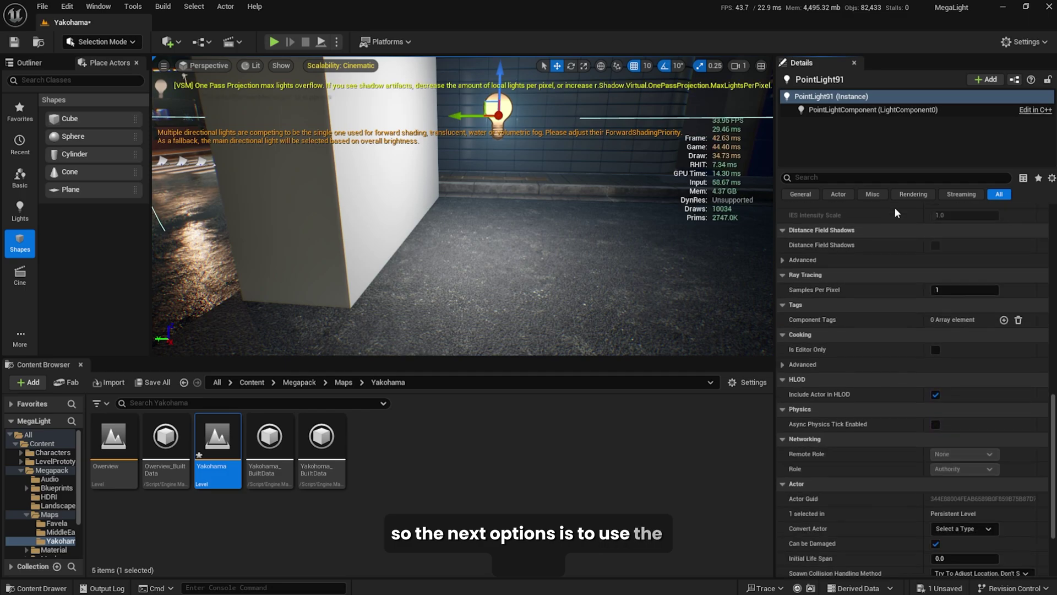
scroll(859, 353, up, 12)
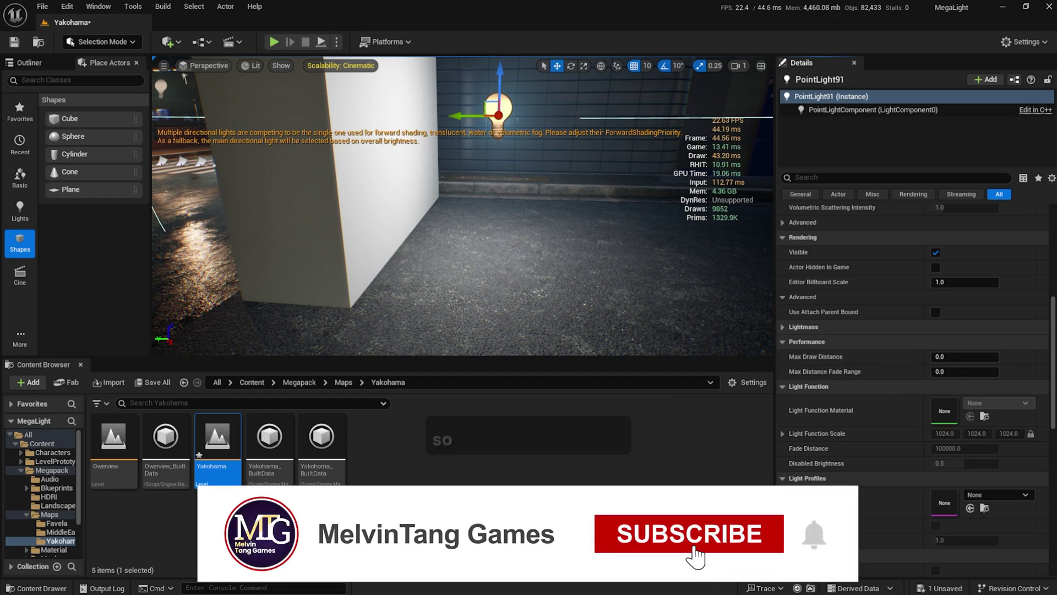
right_drag(906, 343, 906, 346)
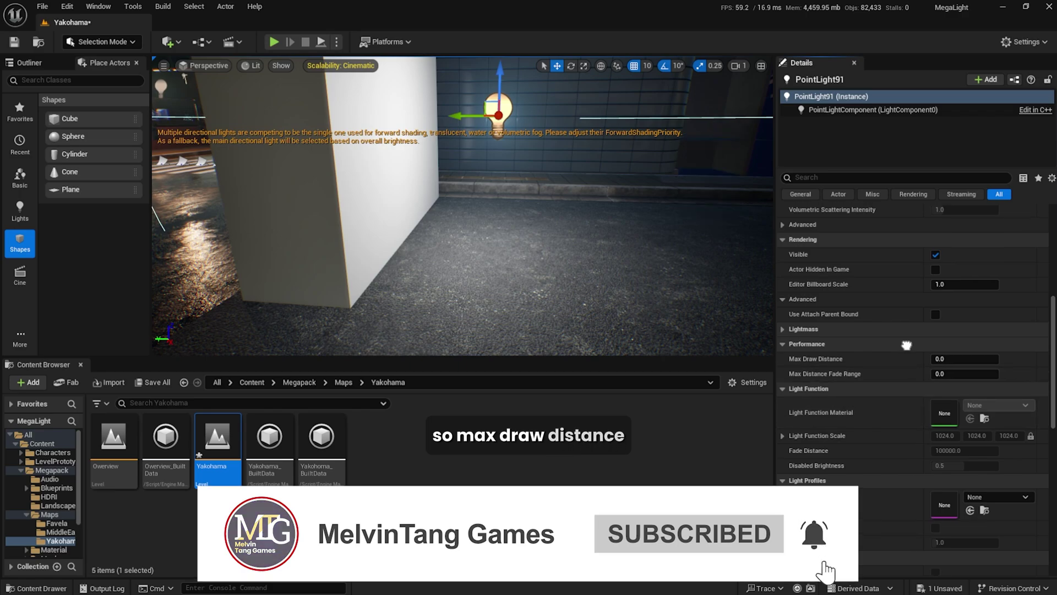
right_click(926, 365)
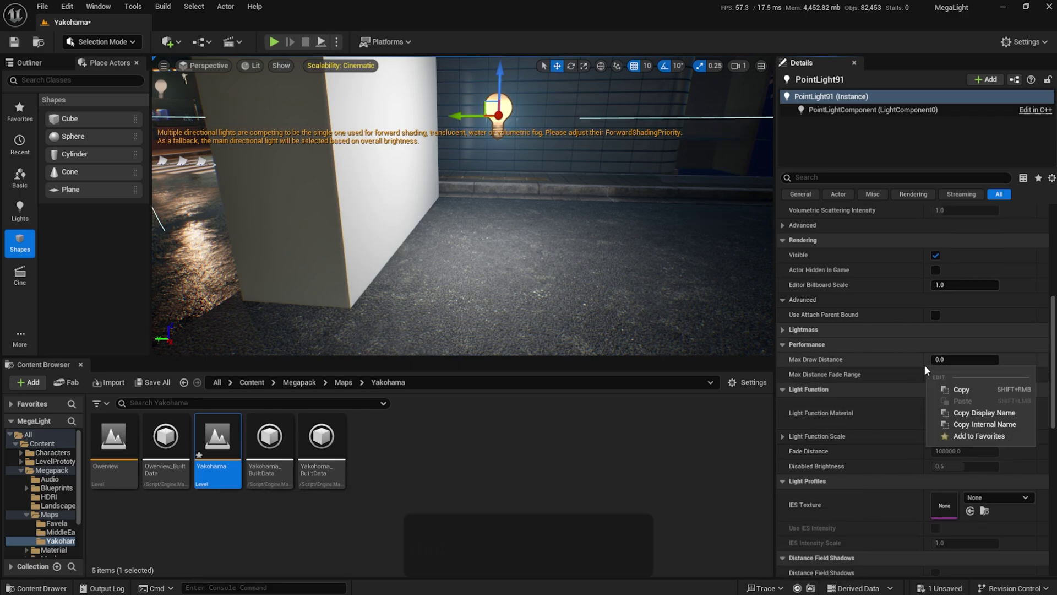
click(890, 373)
scroll(890, 372, down, 1)
click(966, 323)
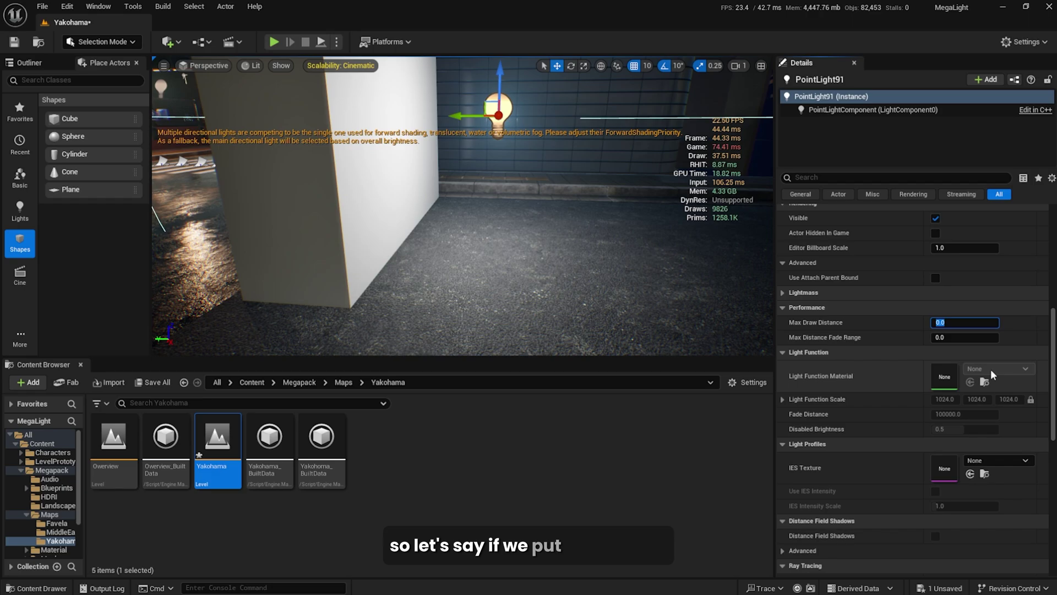
text(1000)
key(Return)
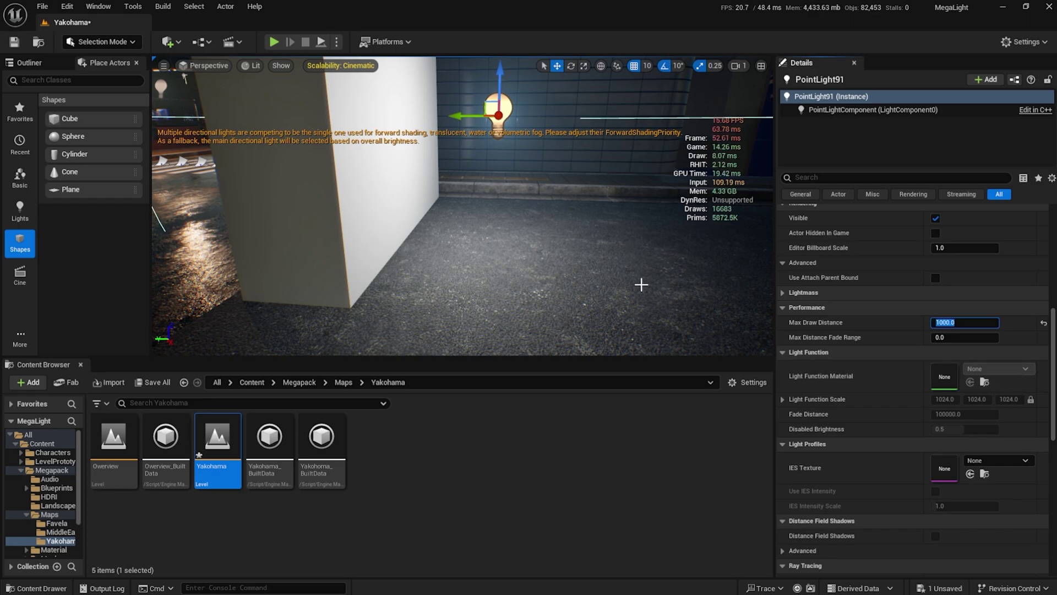
- Focus on the point light and move back and forth along the road to test its draw distance cutoff
key(f)
key(s)
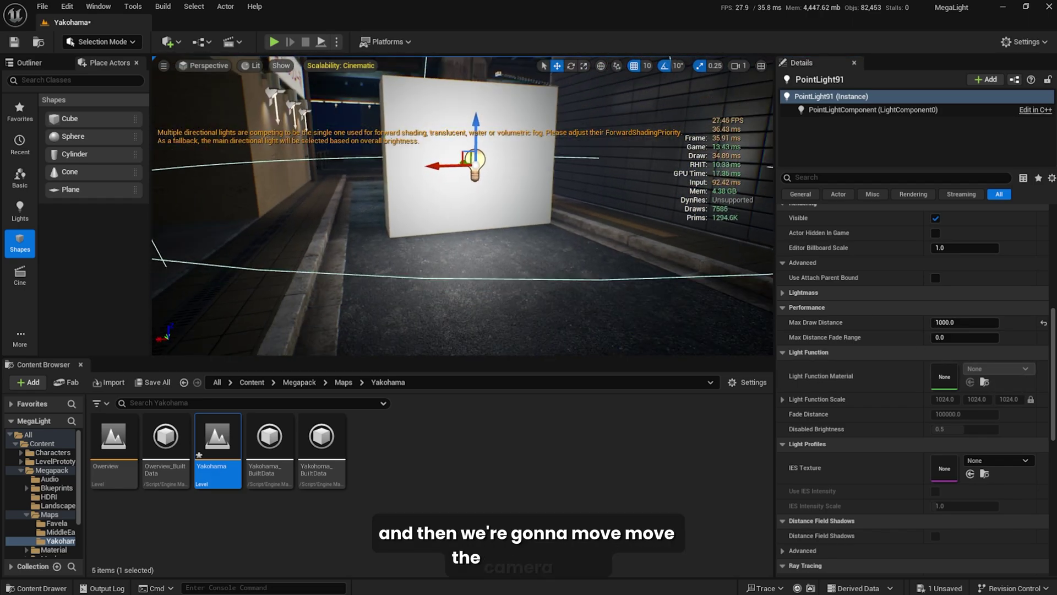
key(w)
key(s)
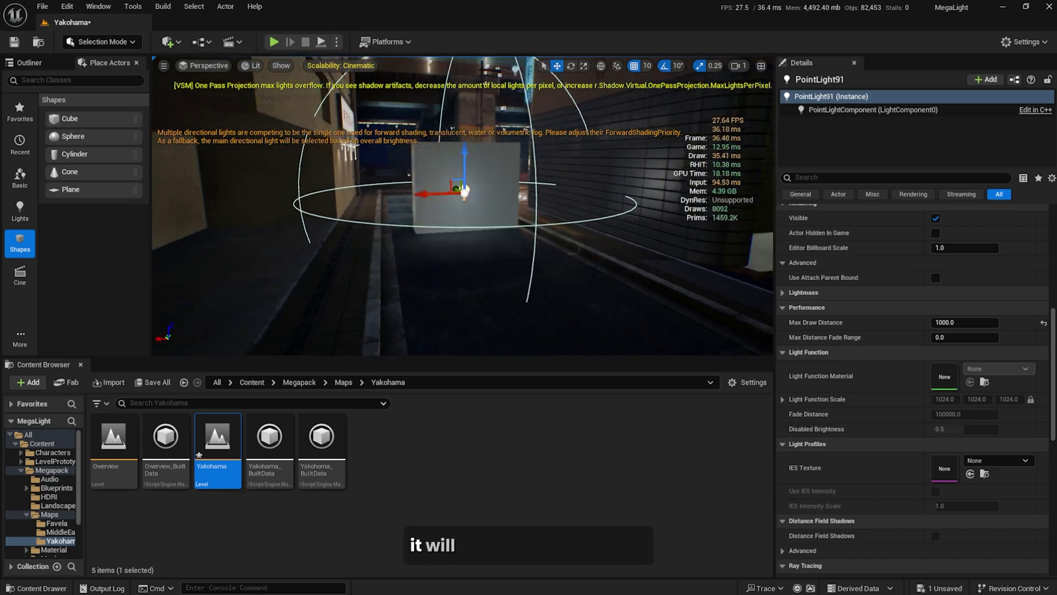
key(w)
key(s)
key(w)
key(s)
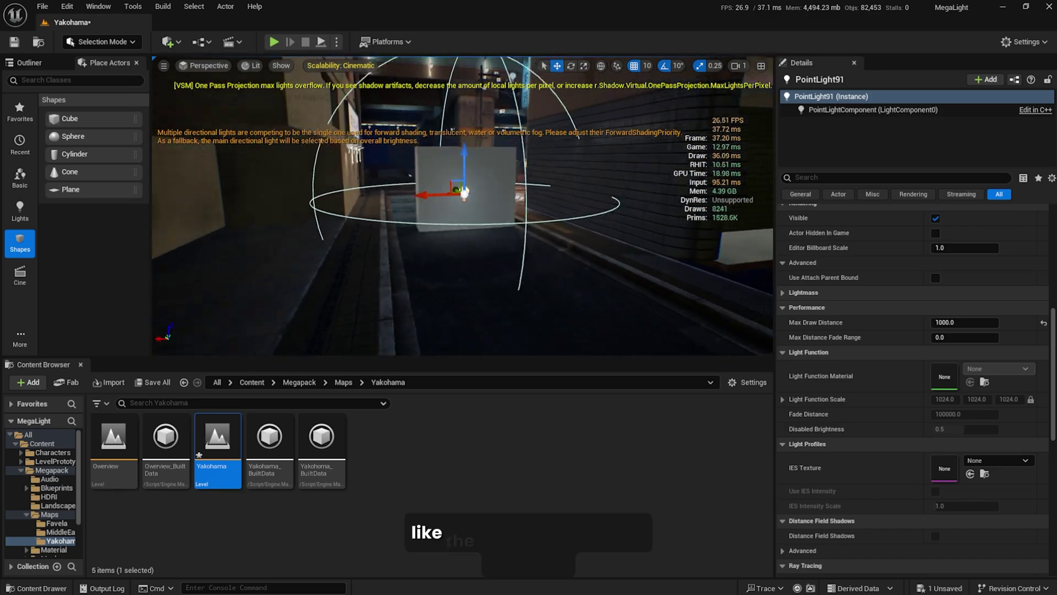
key(w)
key(s)
key(s)
key(d)
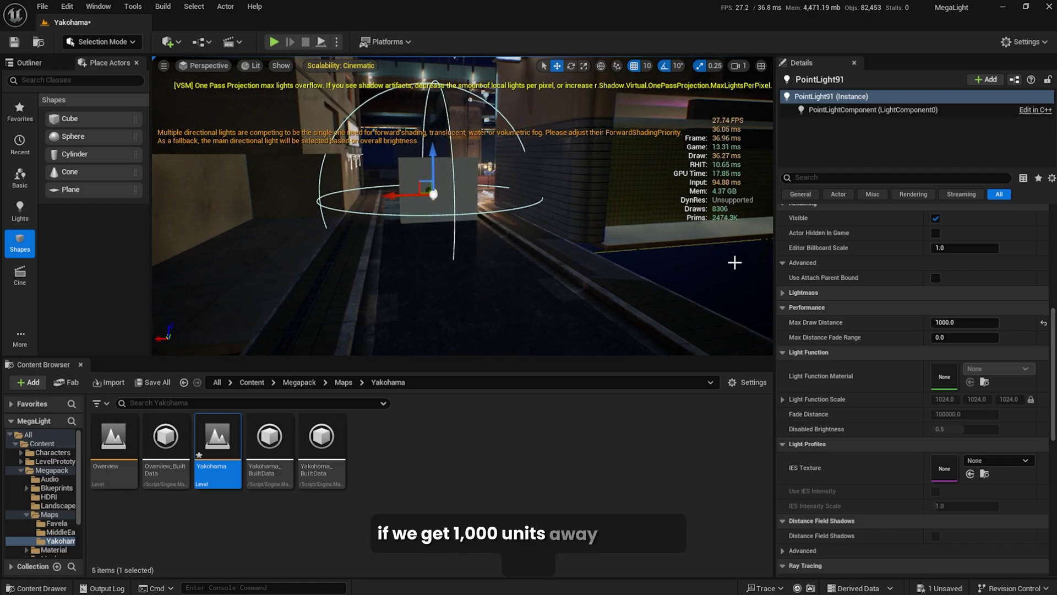
key(w)
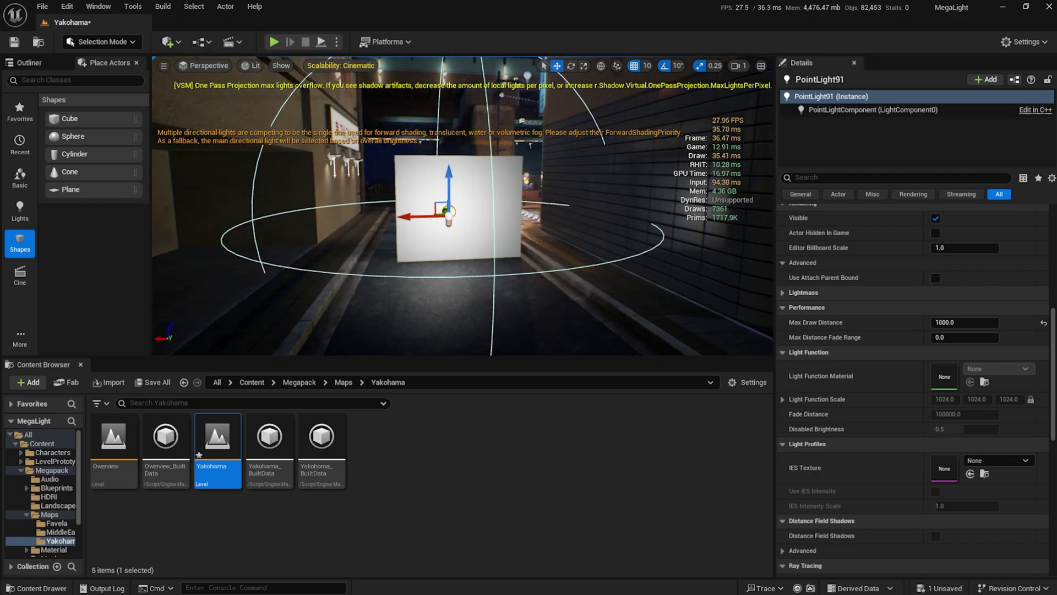
key(s)
key(w)
key(s)
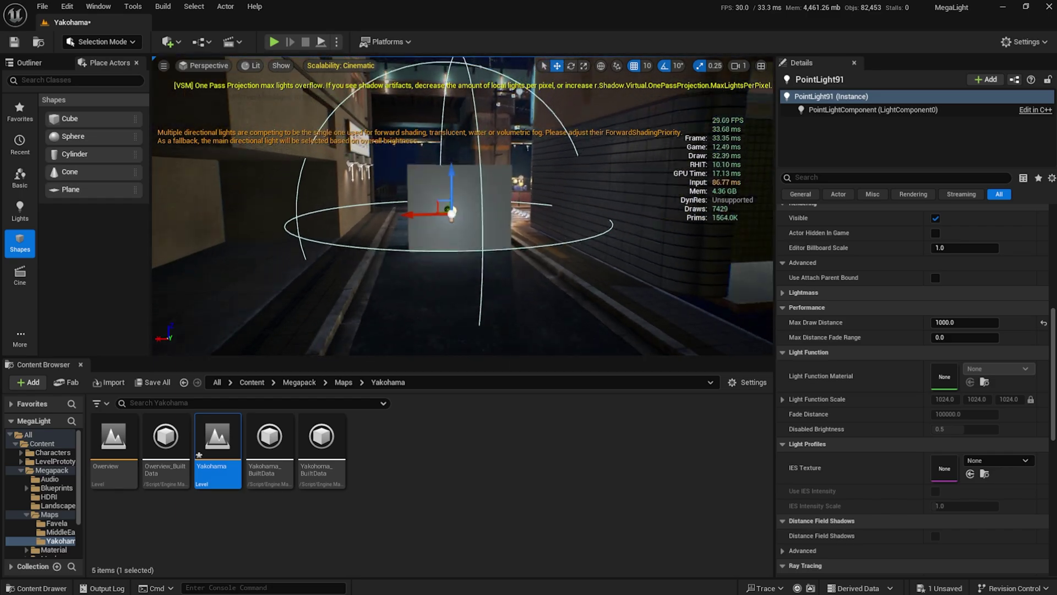
key(w)
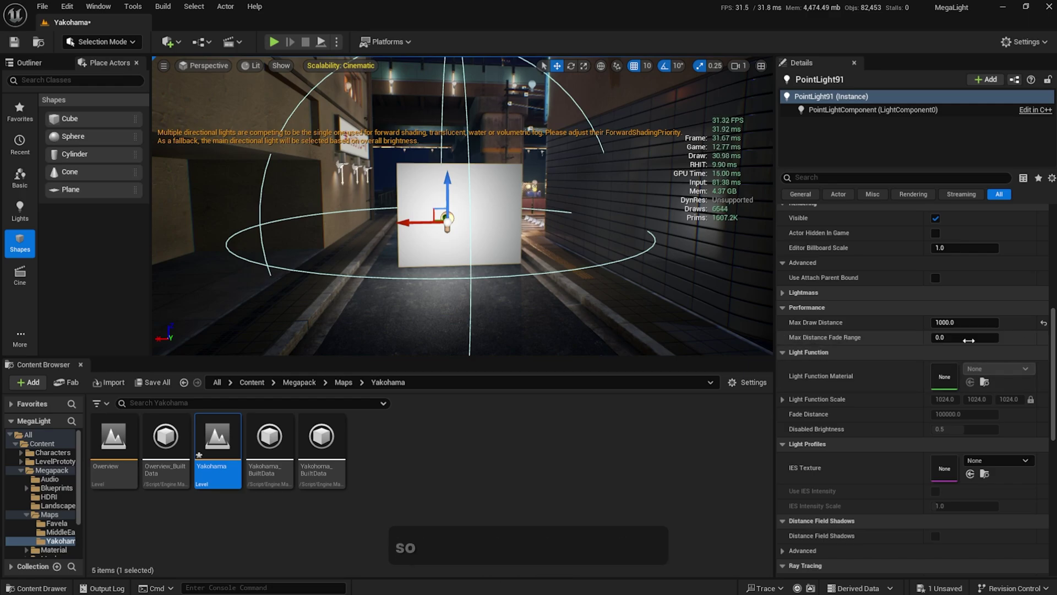
- Set the point light's Max Distance Fade Range to 500
click(972, 338)
text(500)
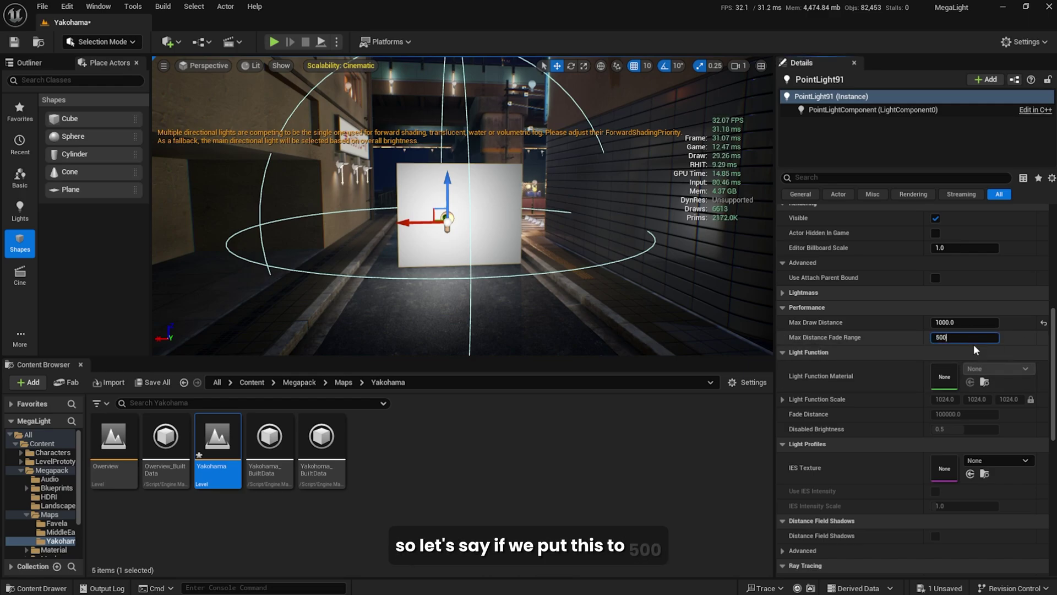
key(Return)
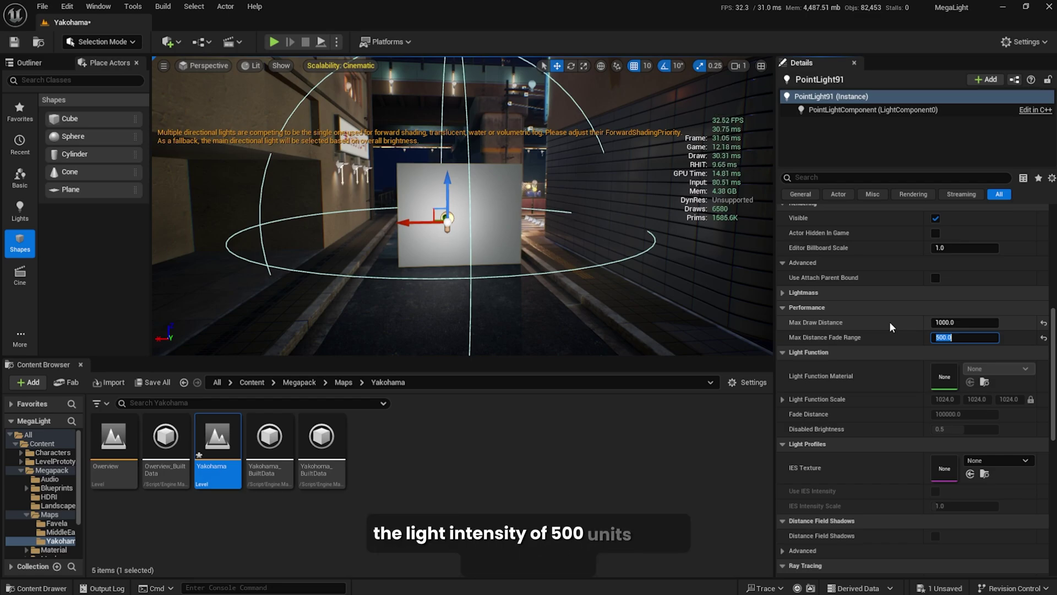
- Move away from and back toward the wall to examine how the point light fades with distance
right_drag(622, 264, 621, 259)
key(s)
key(w)
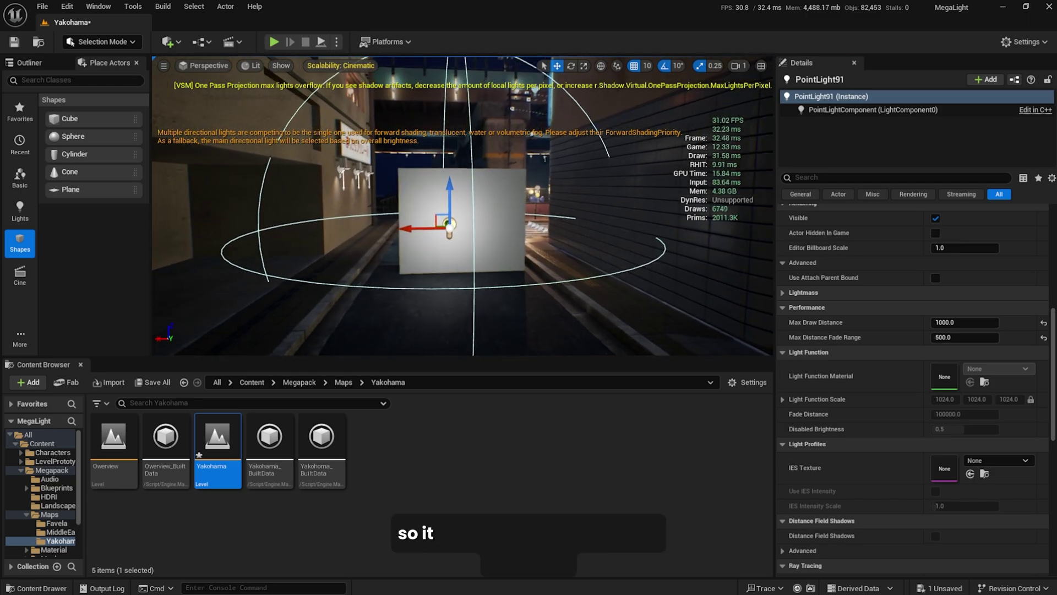
key(s)
key(w)
key(s)
key(w)
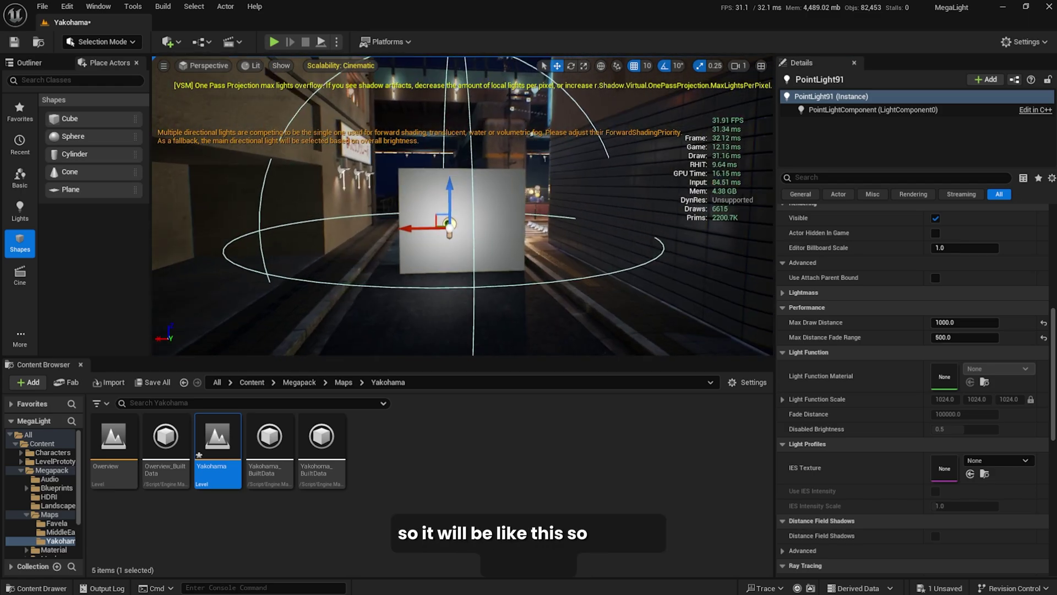
right_drag(582, 223, 583, 223)
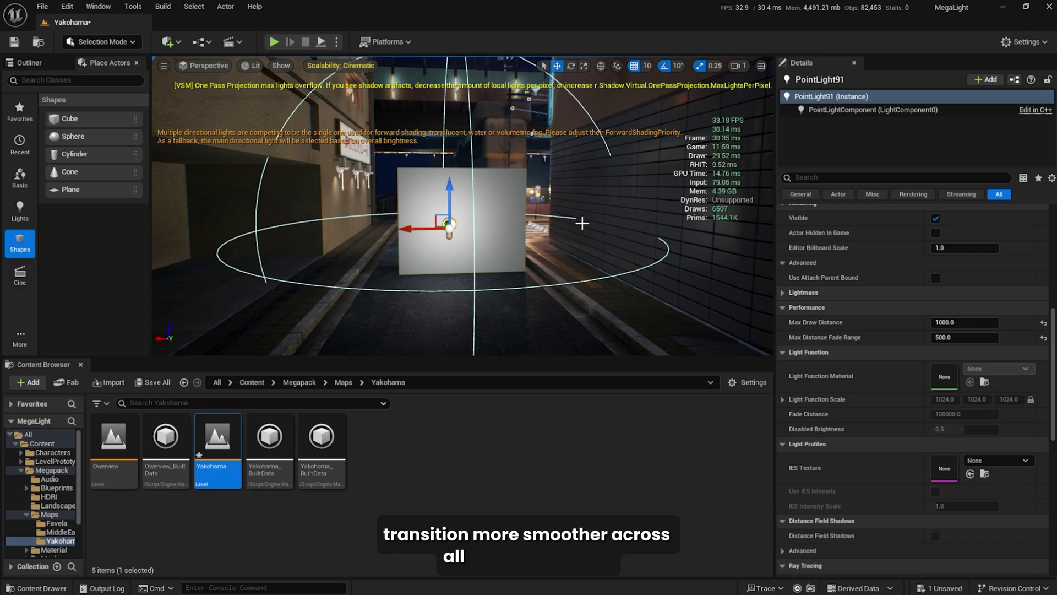
key(w)
right_drag(582, 223, 582, 223)
key(s)
key(w)
right_drag(495, 246, 494, 247)
key(s)
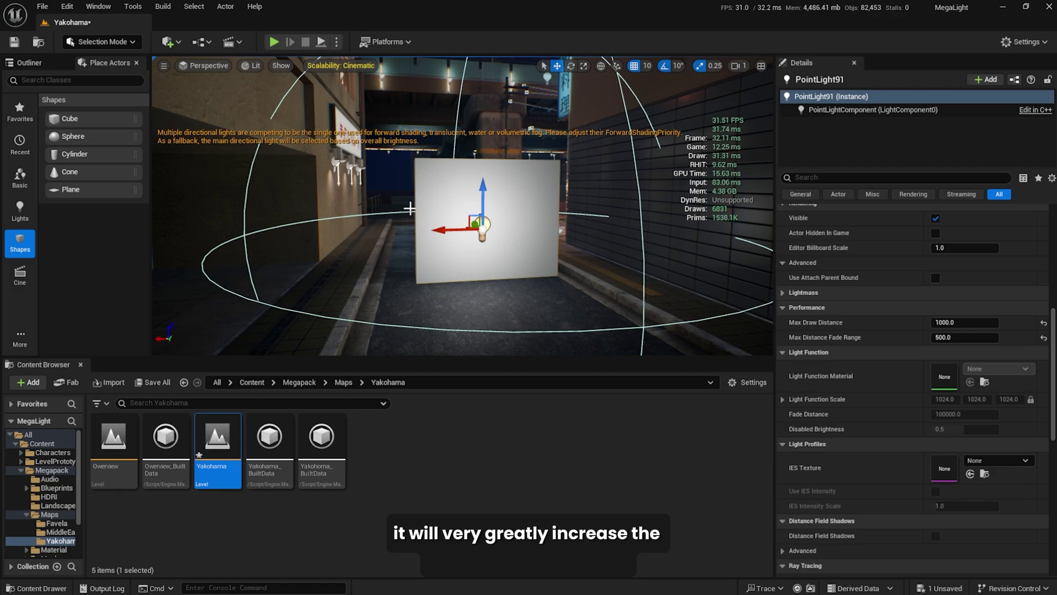
ctrl+click(542, 232)
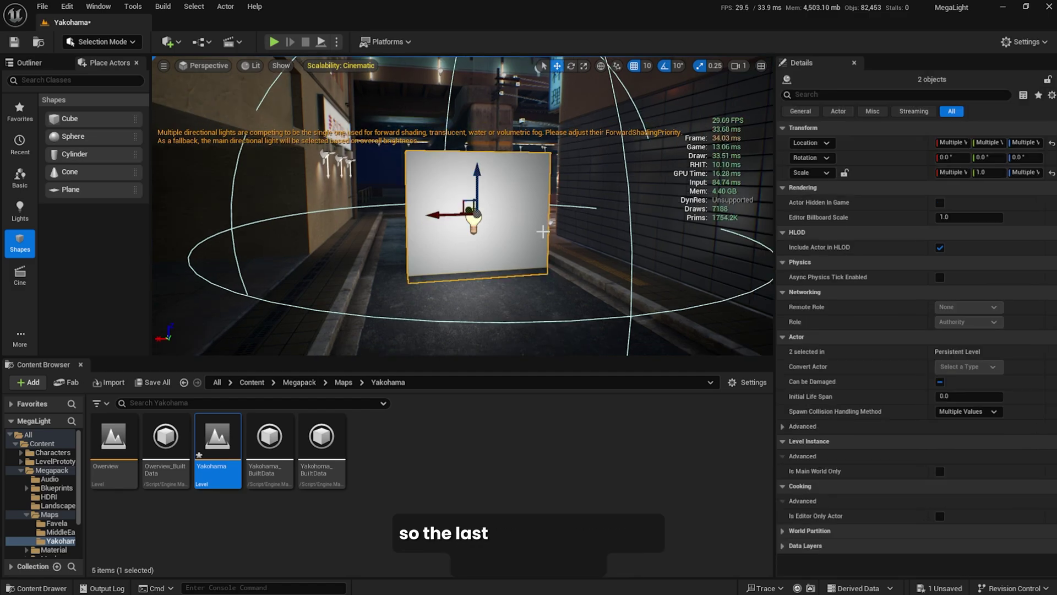
click(618, 230)
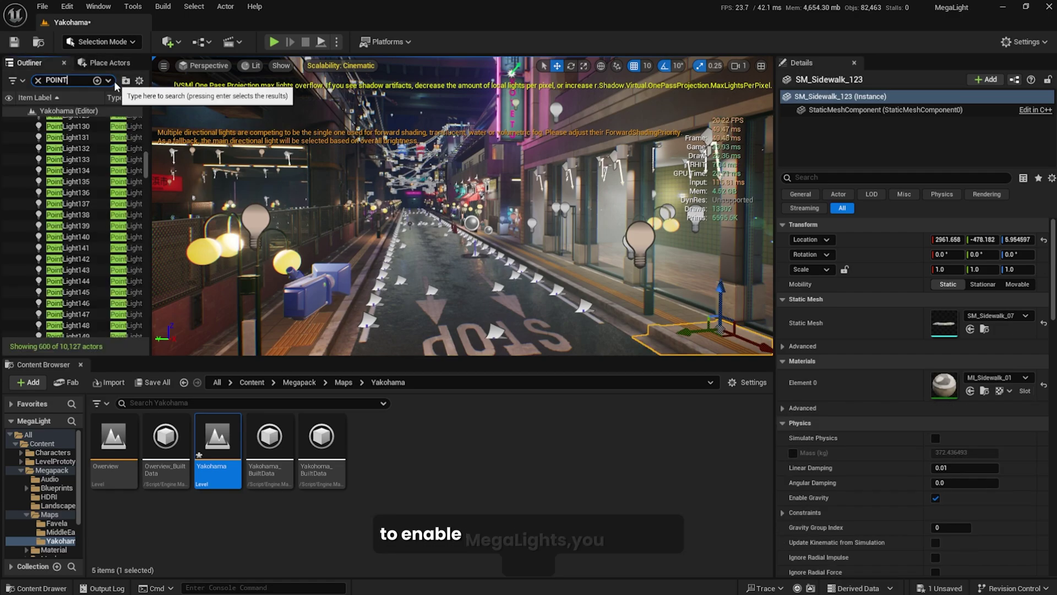
- Search the level's actors for "post" and select the PostProcessVolume
click(111, 81)
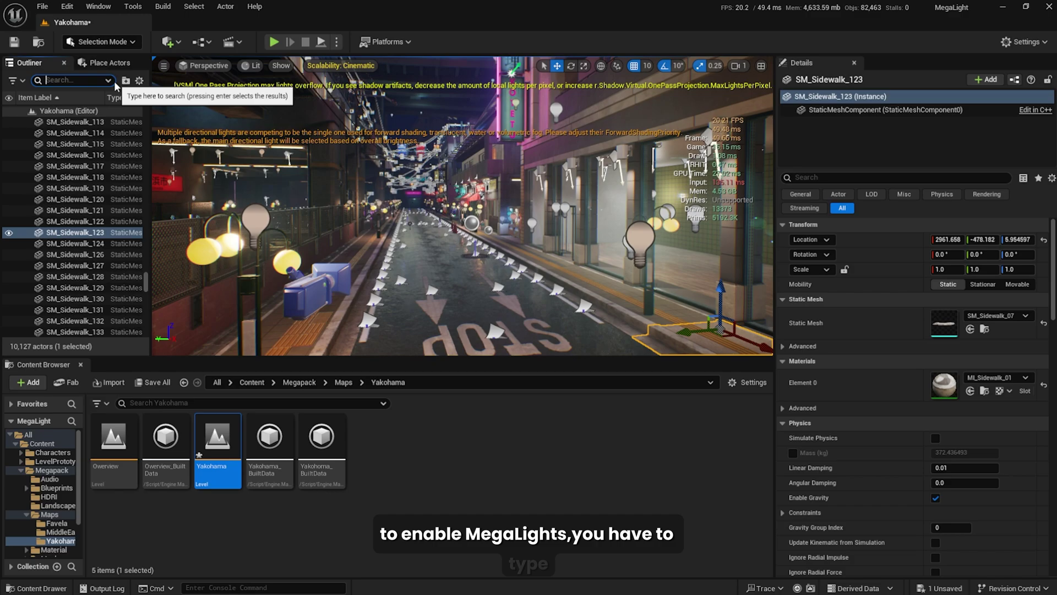
text(post)
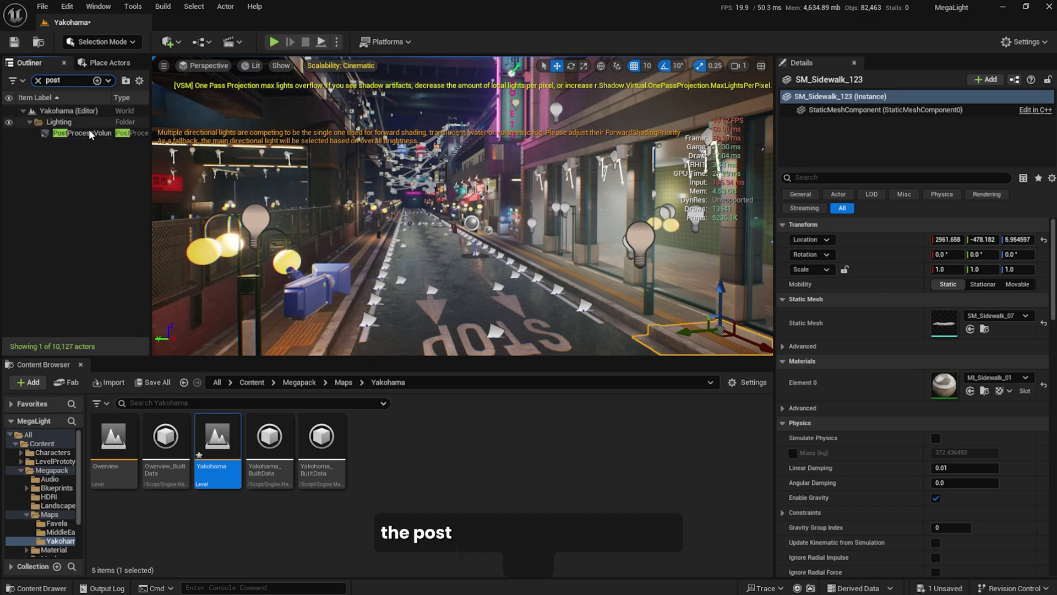
click(82, 134)
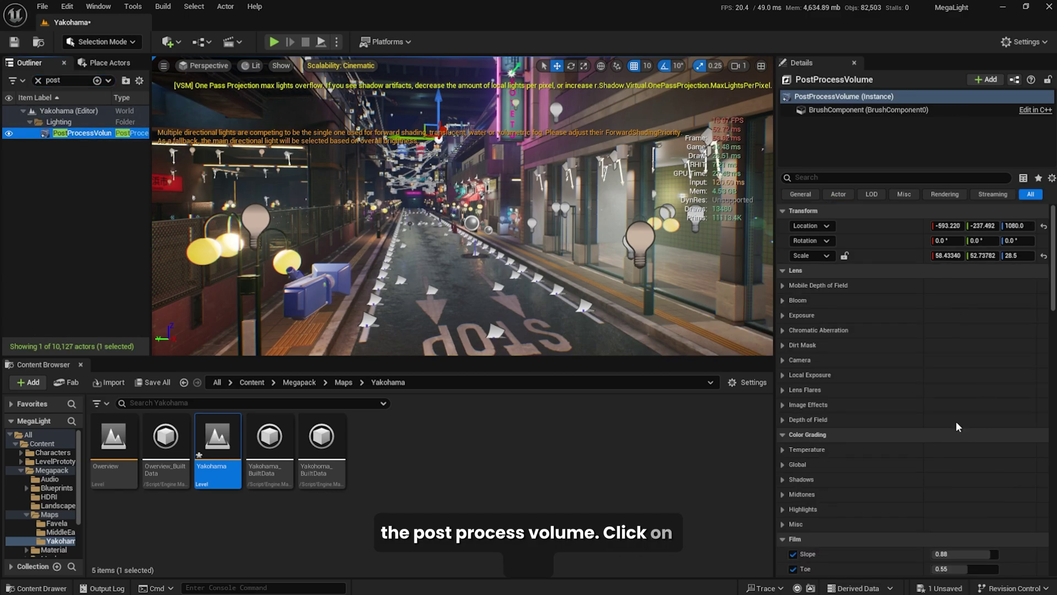
- Search the placeable actors for "post pro" and check the selected volume's Infinite Extent (Unbound) setting
click(103, 65)
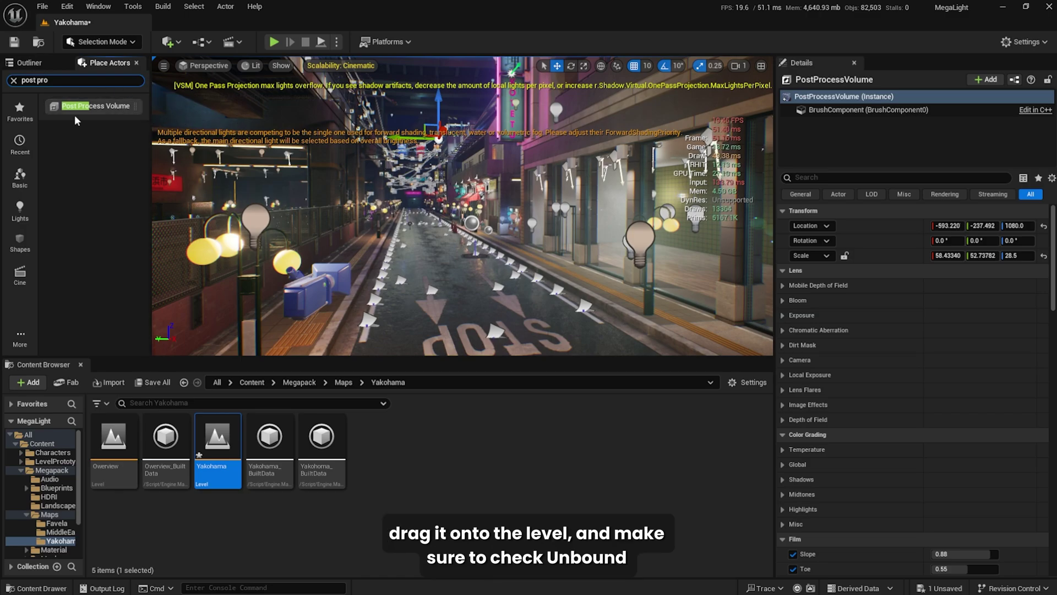
scroll(931, 317, down, 15)
scroll(908, 385, up, 8)
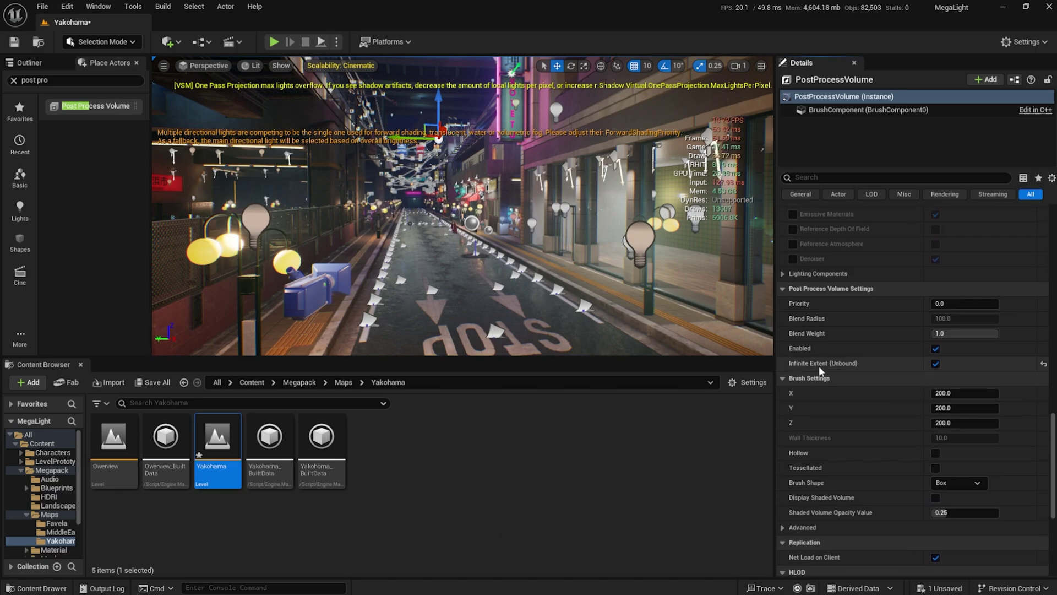
- Enable the MegaLights override in the Rendering Features of the PostProcessVolume
scroll(849, 385, up, 8)
scroll(863, 298, down, 10)
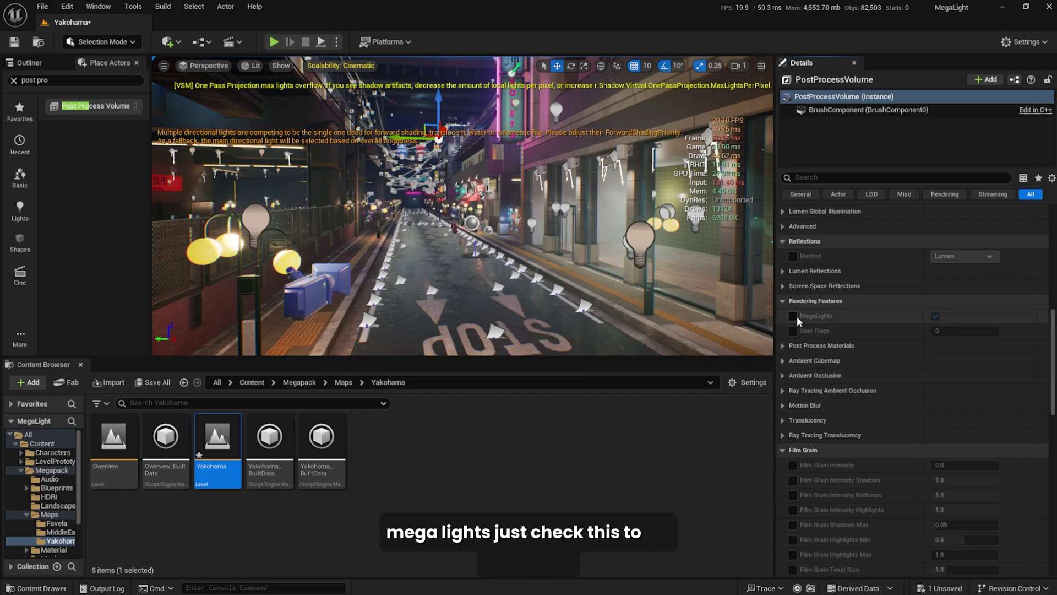
click(793, 316)
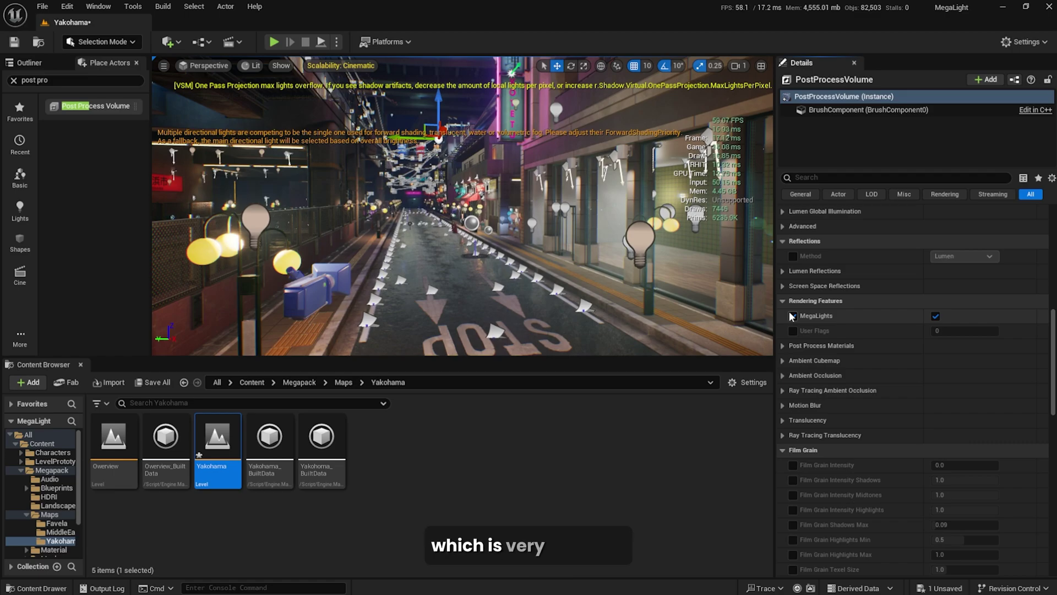
click(793, 316)
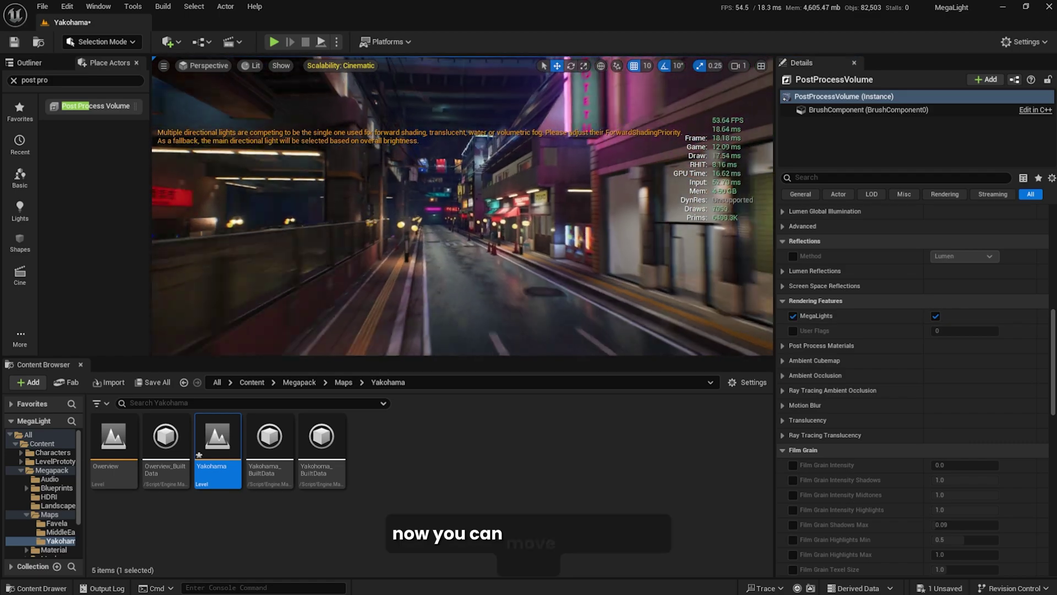
- Fly down the street and switch the MegaLights override off and back on to compare performance
right_drag(463, 207, 521, 206)
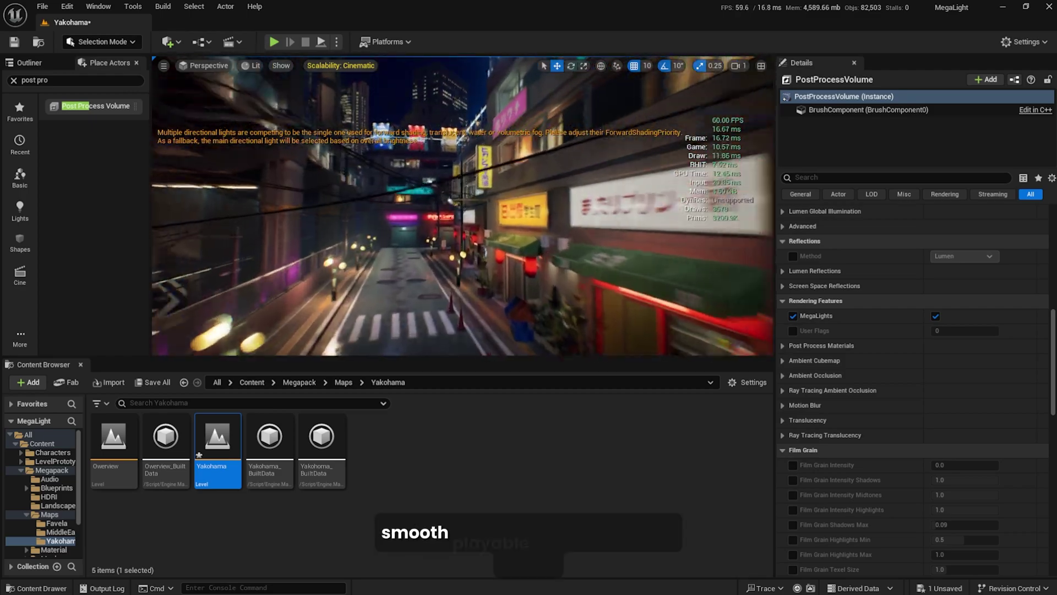
click(793, 315)
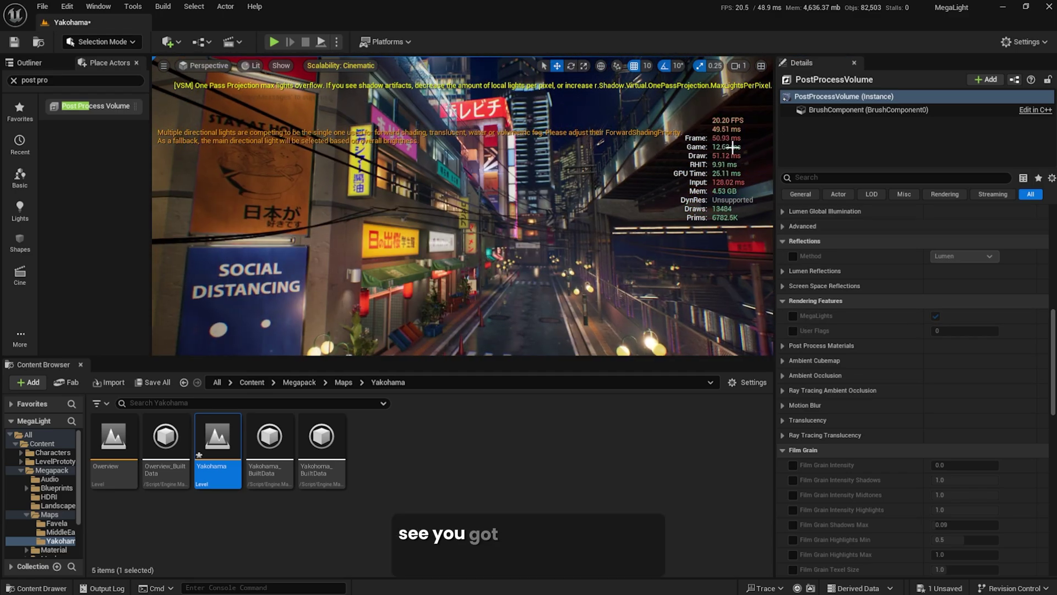
click(793, 315)
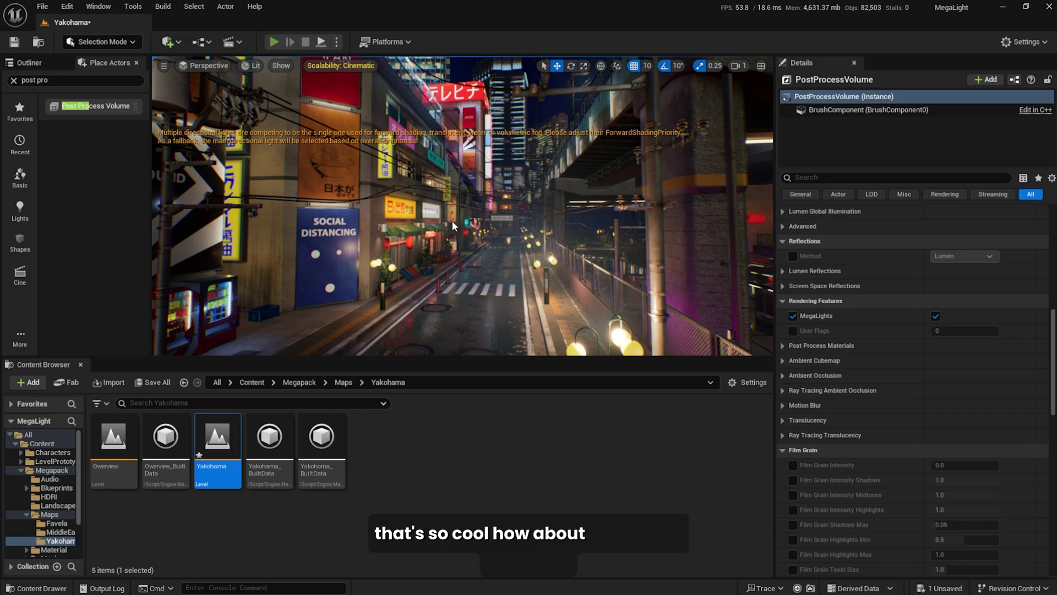
- Play the level in the editor and run the character along the street to check the frame rate
key(alt+p)
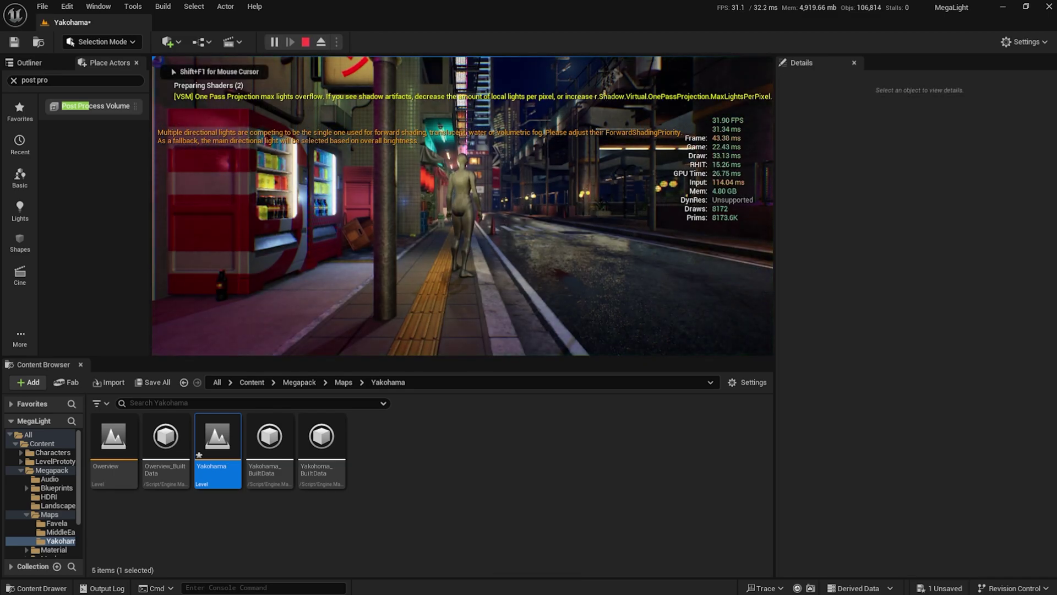
key(w)
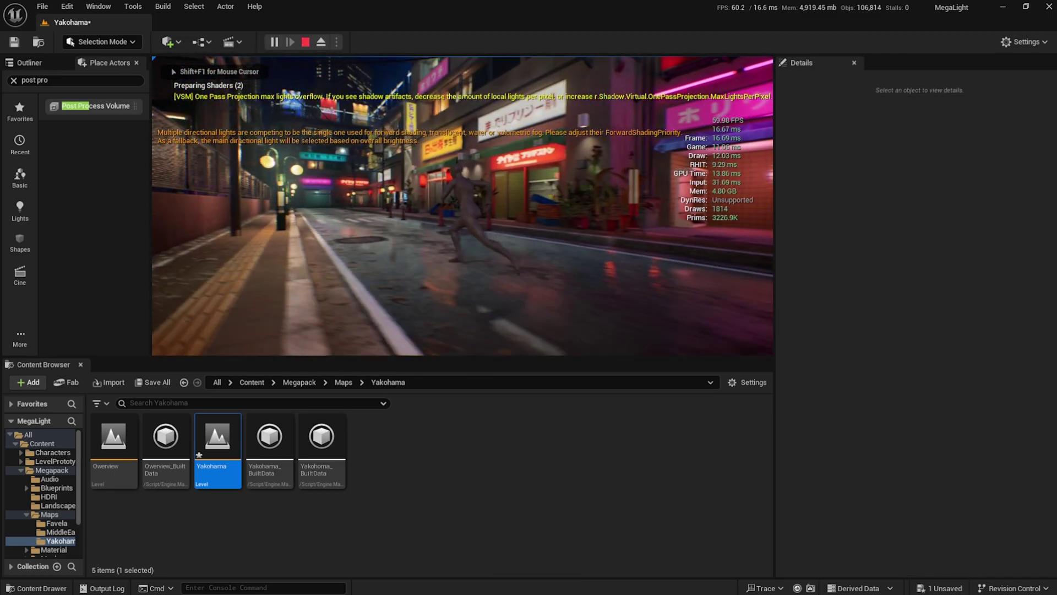
key(w)
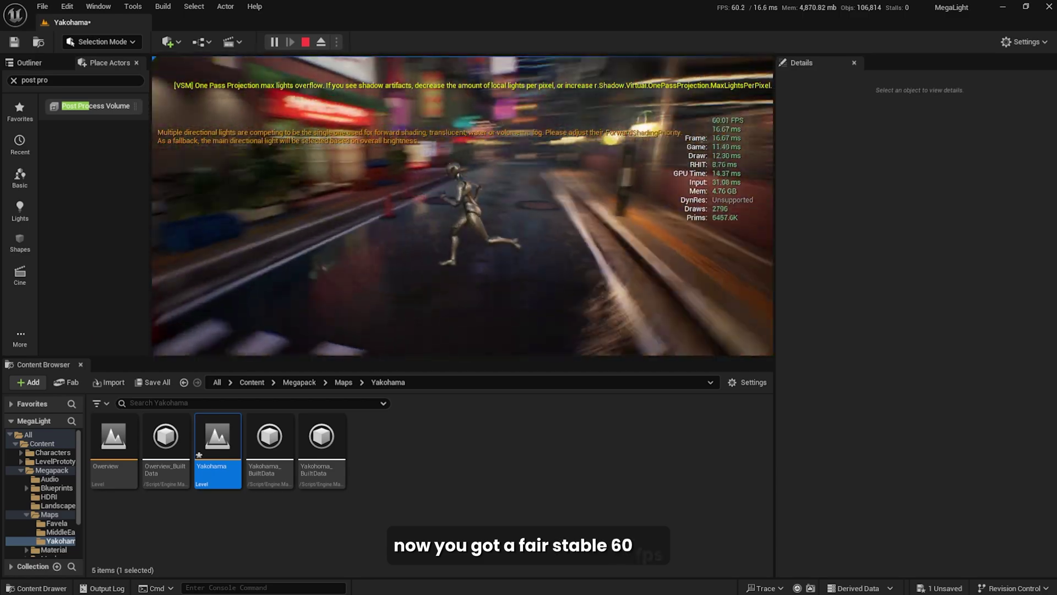
key(w)
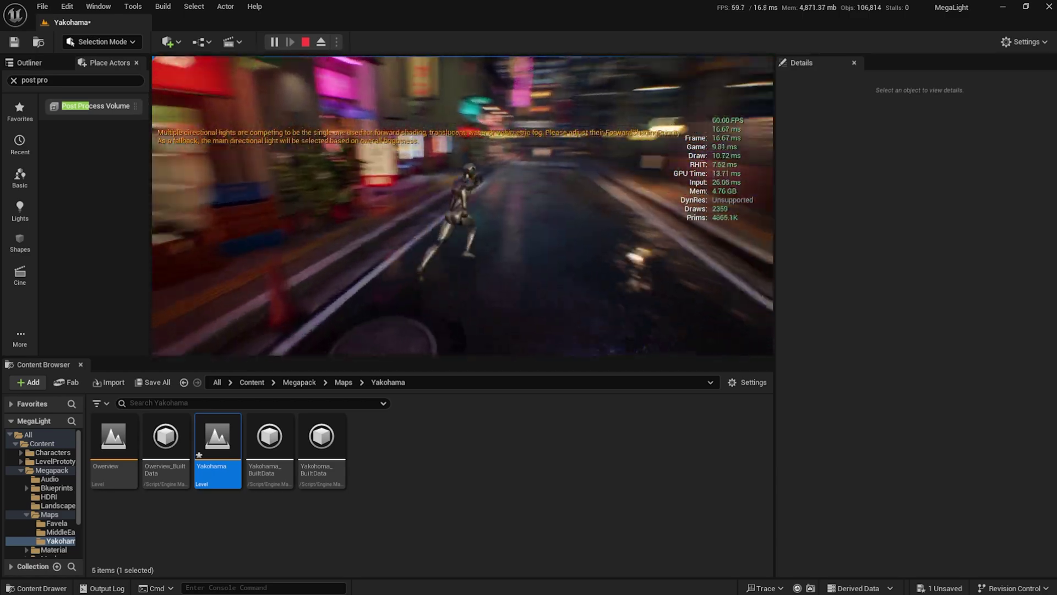